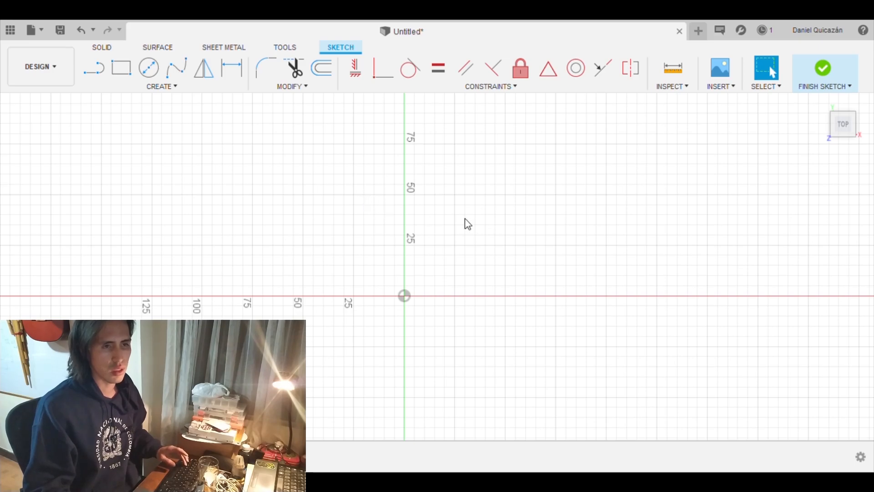
- Sketch a centre-point construction arc of roughly a quarter circle above the X axis, on the negative-X side of the Y axis
key("c")
left_click(359, 191)
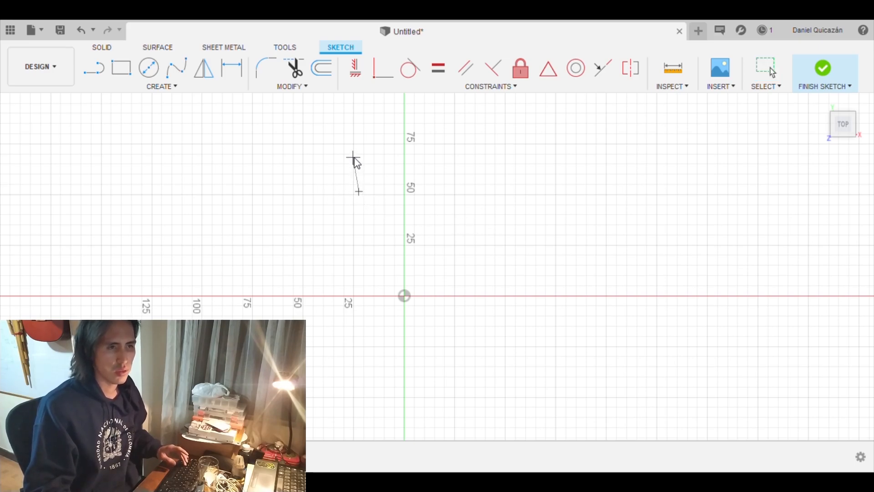
left_click(381, 142)
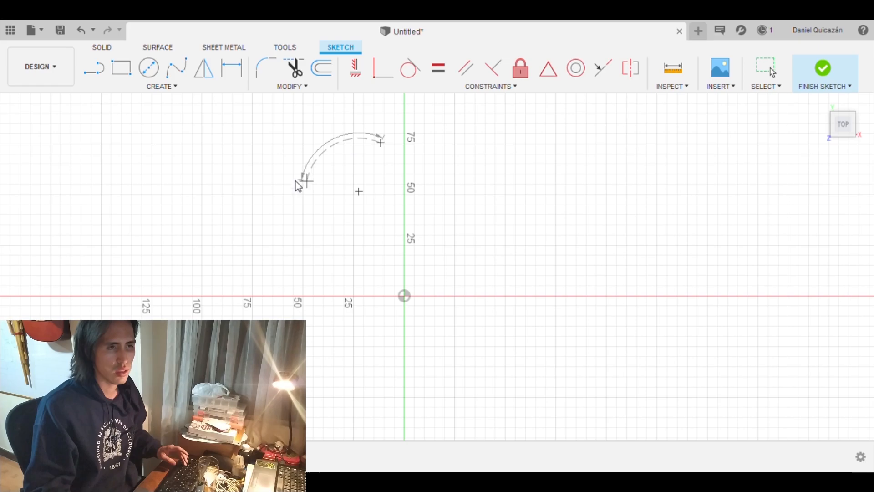
left_click(314, 195)
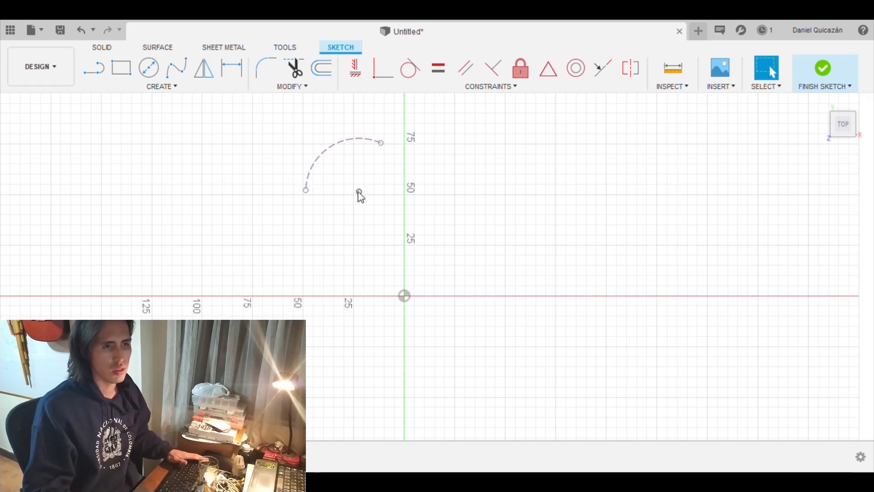
key("Escape")
- Reshape the arc by repositioning its endpoints and moving its centre closer to the Y axis
left_click_drag(316, 197, 326, 208)
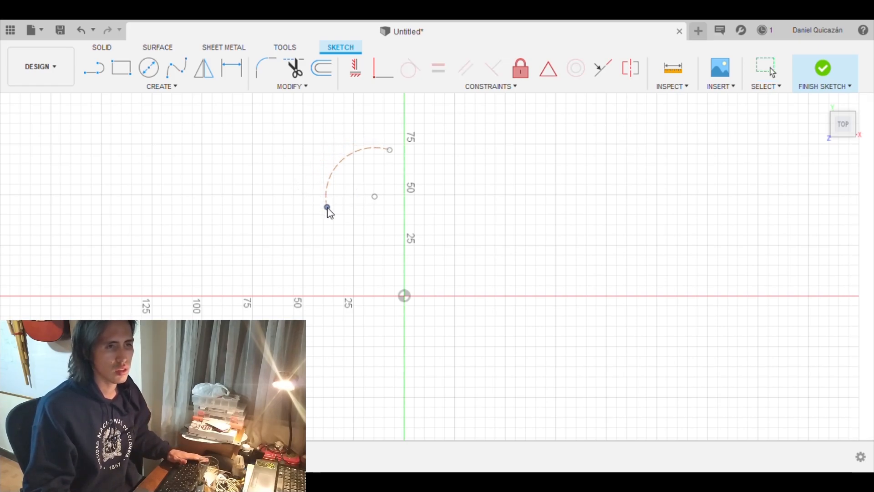
left_click_drag(392, 151, 380, 140)
left_click_drag(380, 194, 390, 197)
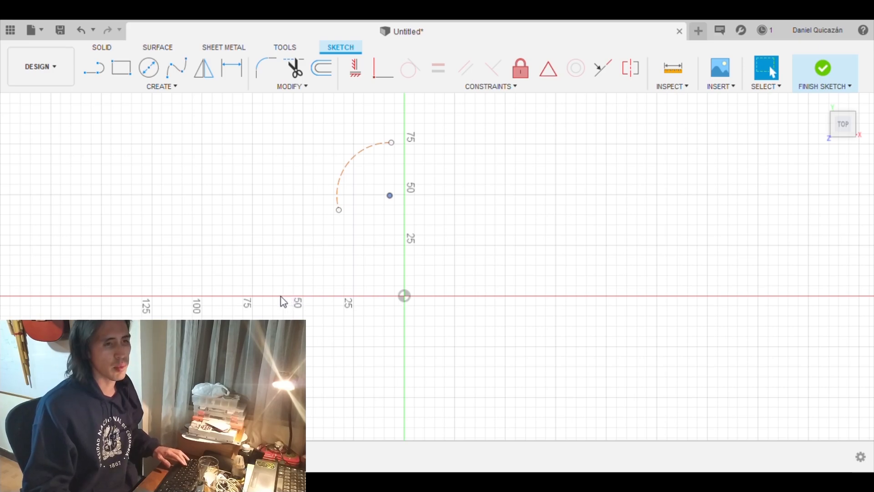
- Sketch a larger construction arc centred near the negative X axis, running from beneath the first arc to below the axis as the waist curve
key("l")
left_click(260, 297)
left_click(336, 220)
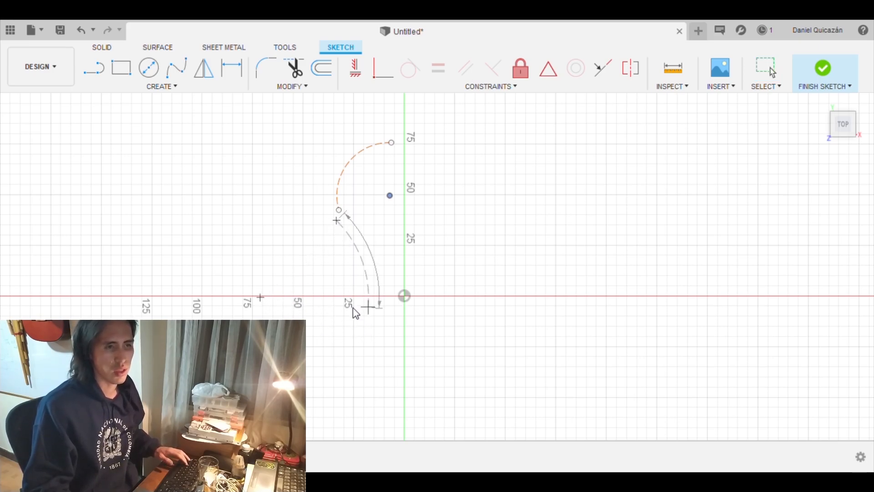
left_click(339, 338)
key("Escape")
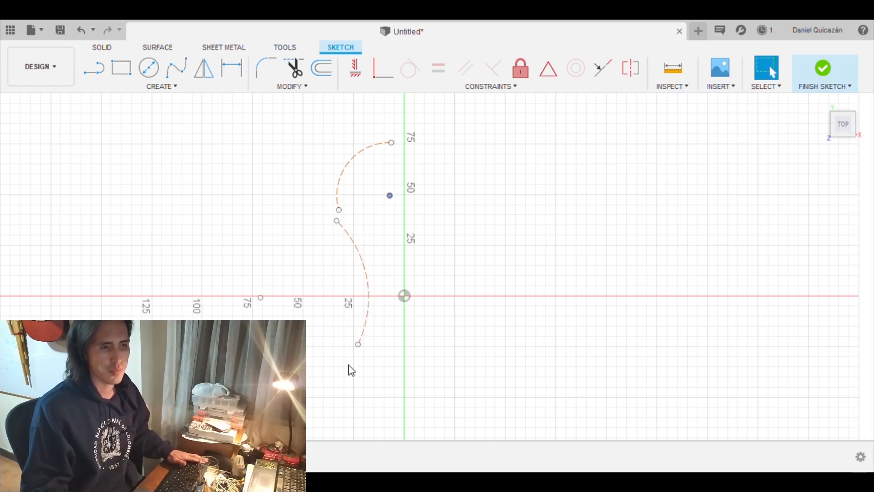
- Sketch a third construction arc below the waist curve, bulging away from the Y axis to form the lower lobe
mouse_move(404, 371)
middle_mouse_down()
mouse_move(377, 316)
mouse_move(367, 319)
middle_mouse_up()
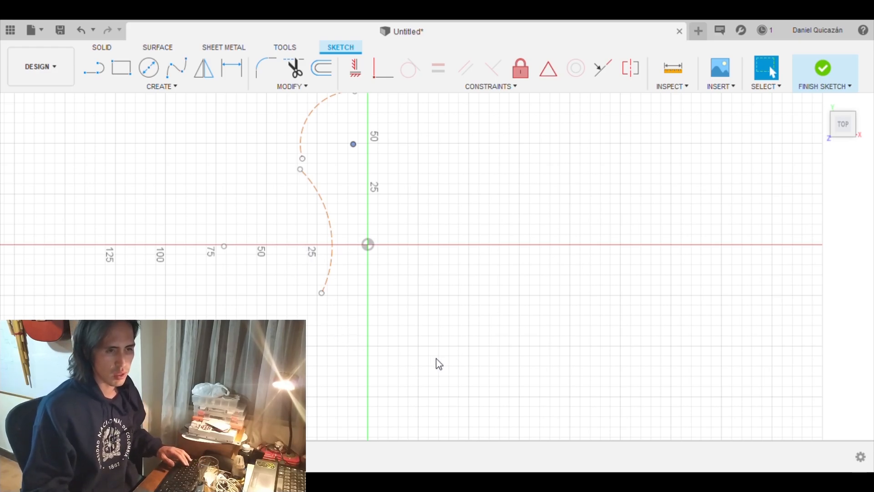
key("l")
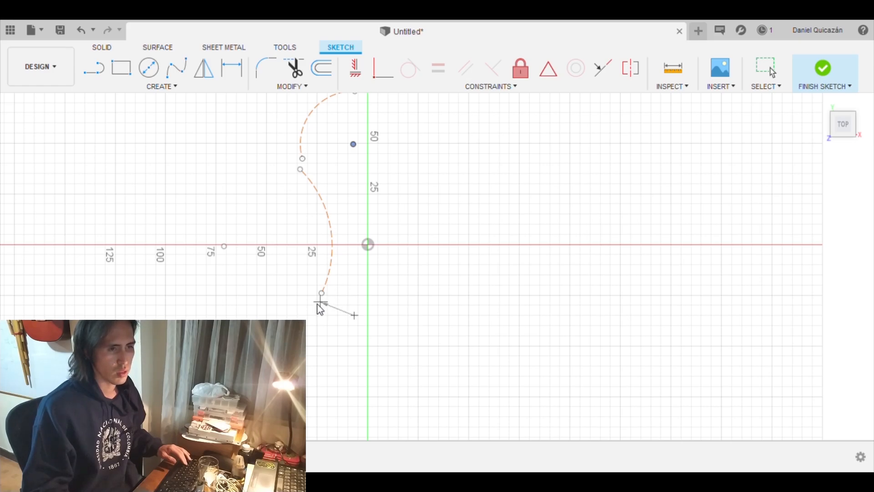
left_click(313, 281)
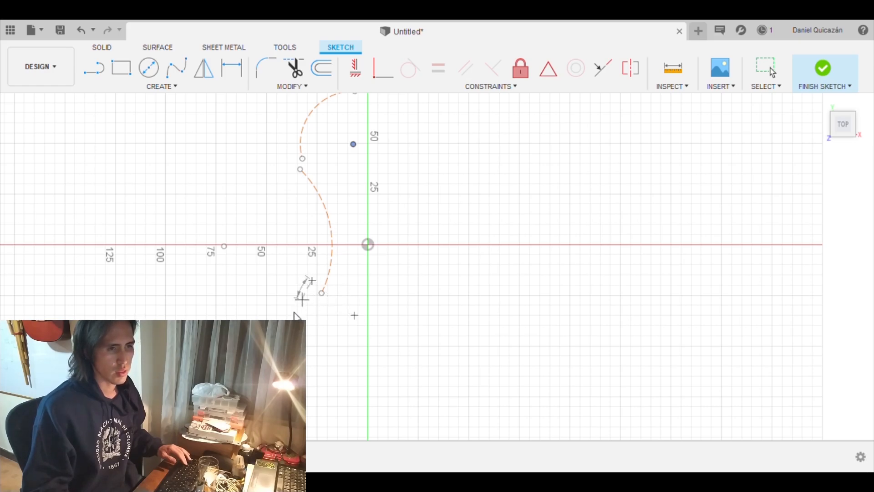
left_click(346, 395)
key("Escape")
- Sketch two short construction arcs sharing a centre on the Y axis below the origin, one above the upper lobe and one beneath the lower lobe
middle_click_drag(317, 136, 304, 191)
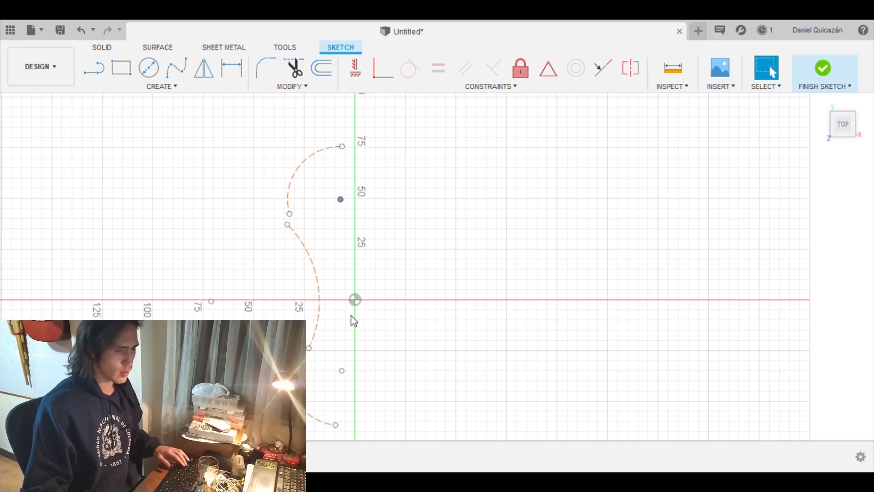
key("l")
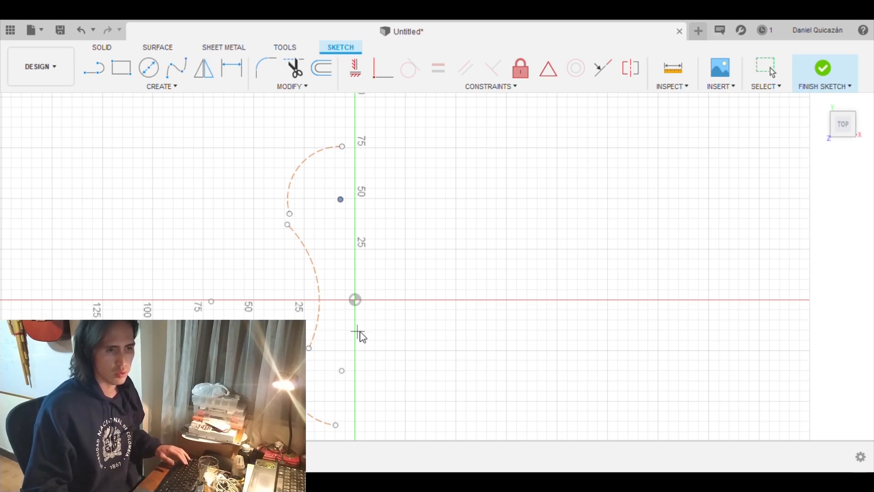
left_click(355, 331)
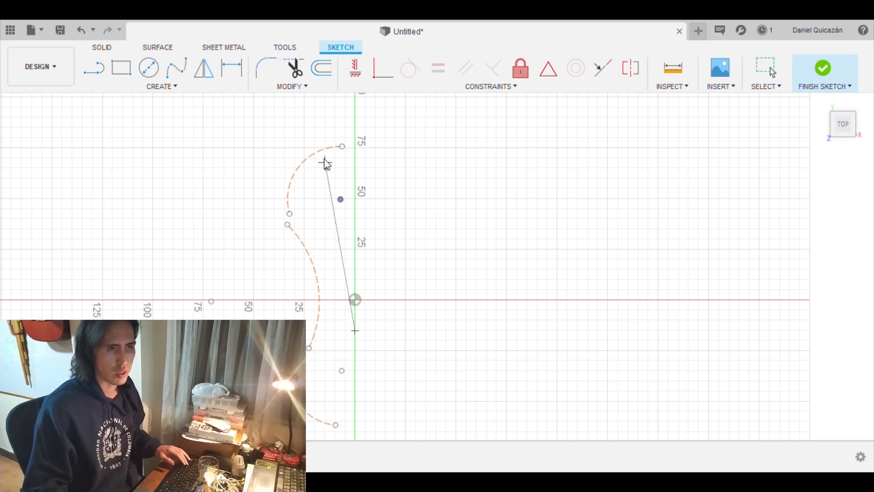
left_click(356, 137)
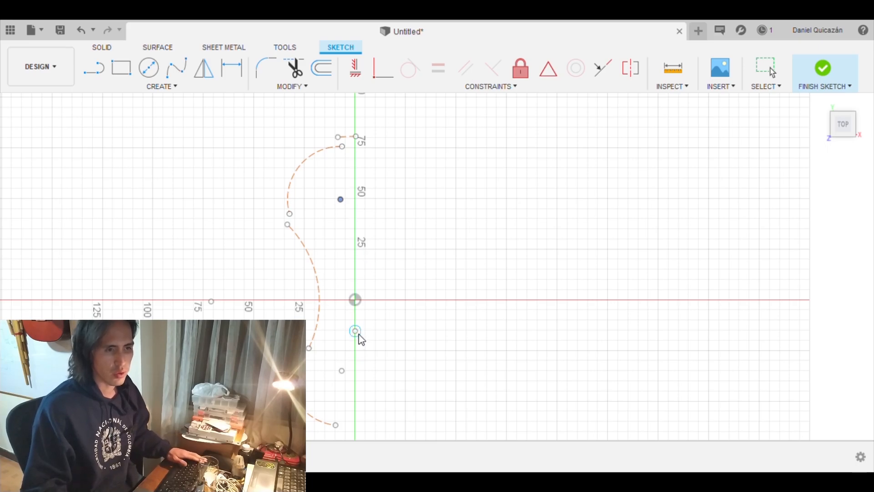
middle_click_drag(380, 385, 373, 327)
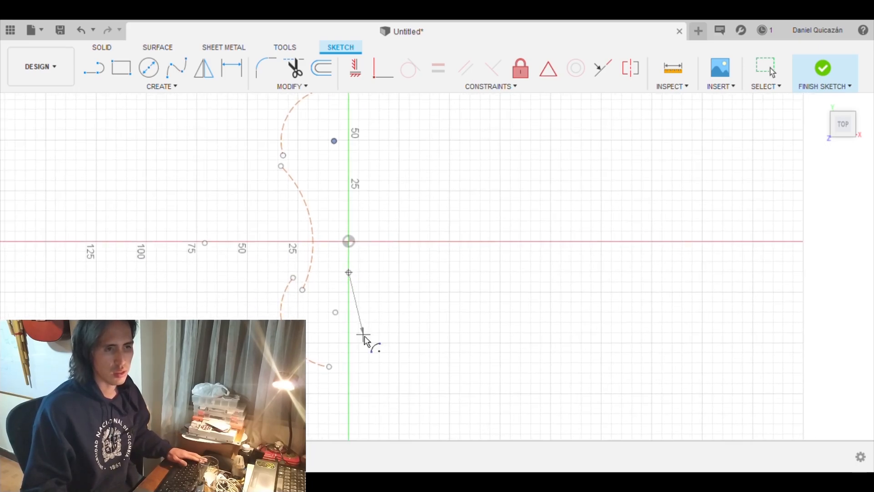
left_click(323, 380)
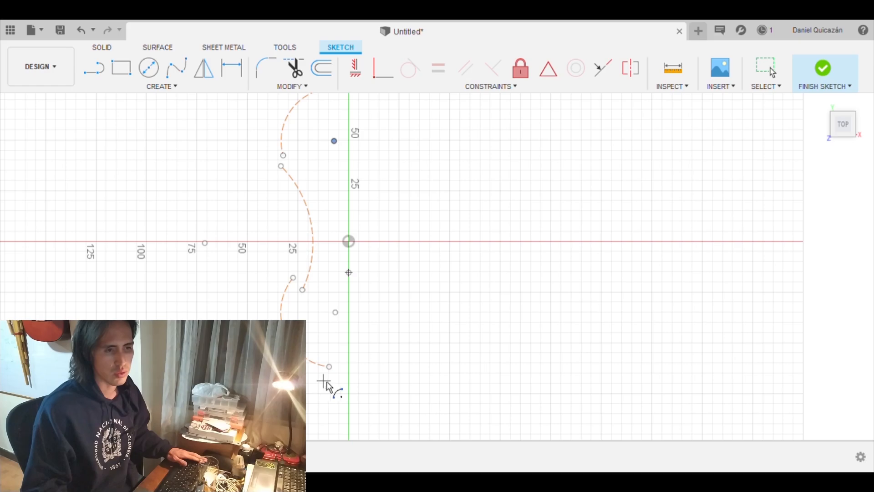
left_click(355, 384)
key("Escape")
- Draw construction lines from the short arcs' shared centre to the origin and from the origin up toward the top arc
middle_click_drag(378, 302, 367, 330)
key("l")
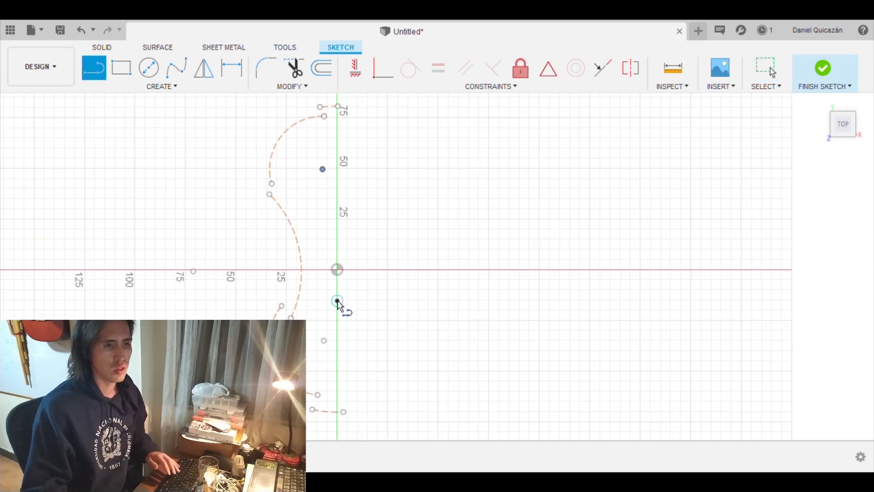
left_click(337, 301)
left_click(337, 270)
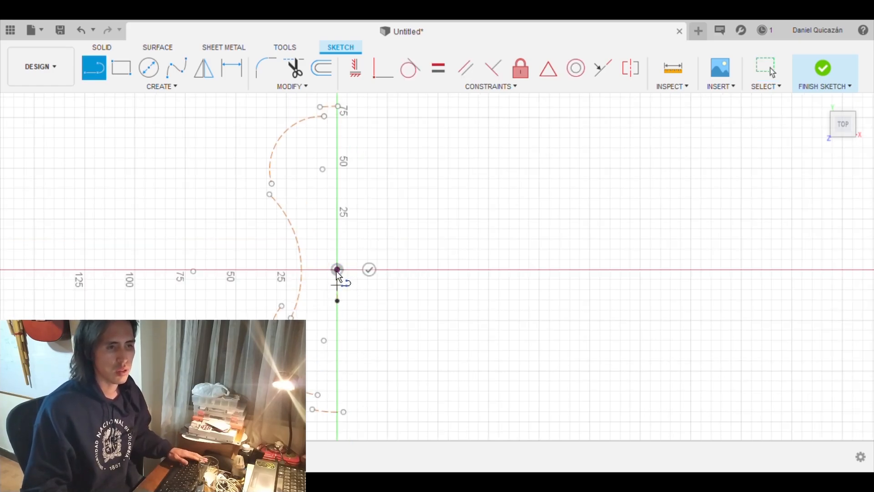
left_click_drag(317, 127, 358, 160)
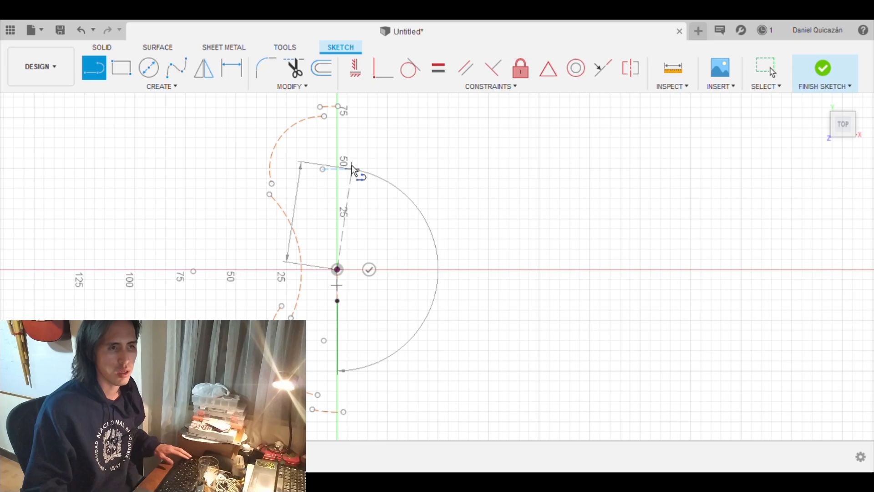
left_click(343, 147)
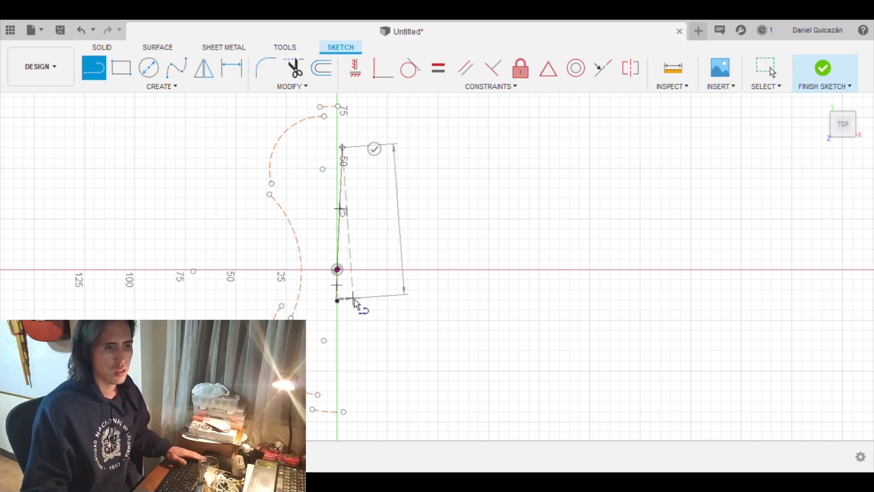
key("Escape")
- Pull the short arcs' shared centre slightly off the Y axis and draw a construction line from it down to just above the bottom arc
scroll(359, 302, "up", 4)
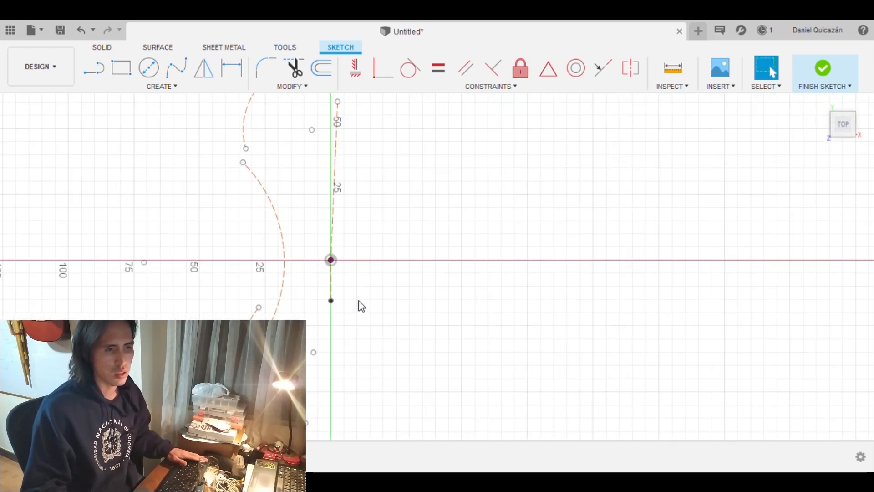
left_click(326, 296)
scroll(333, 305, "down", 4)
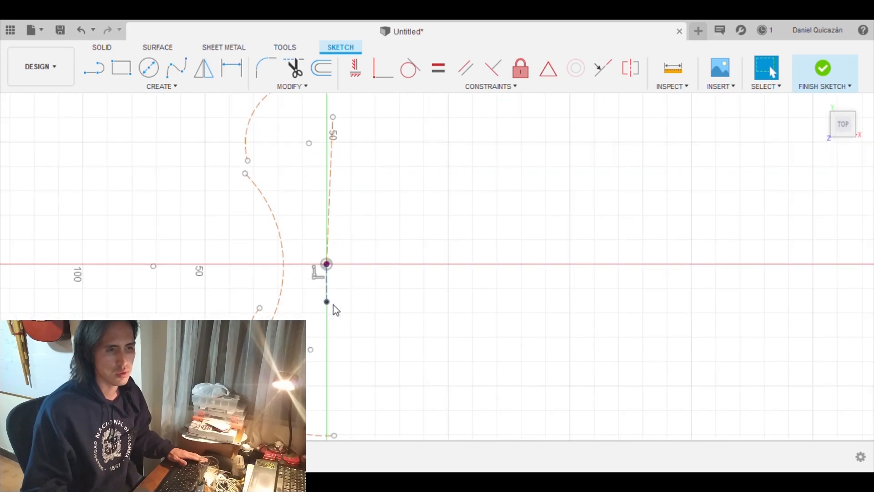
mouse_move(328, 301)
left_mouse_down()
mouse_move(342, 301)
mouse_move(335, 304)
left_mouse_up()
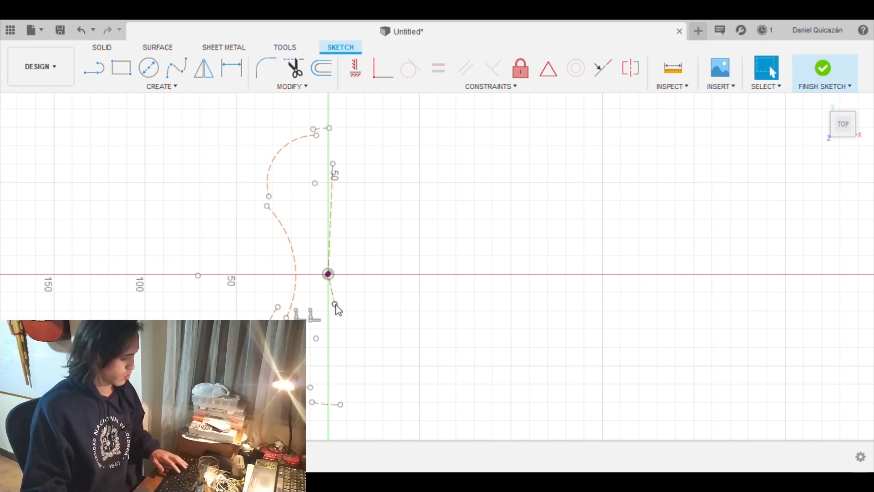
key("l")
left_click(335, 304)
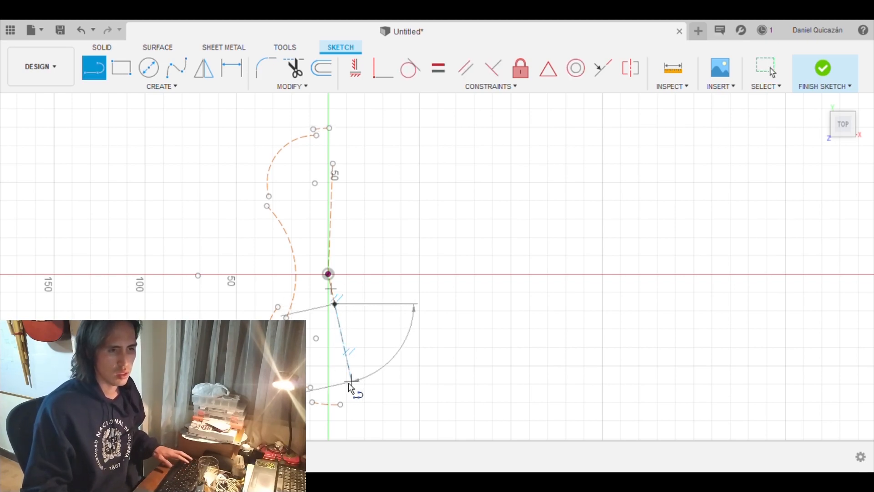
left_click(342, 393)
key("Escape")
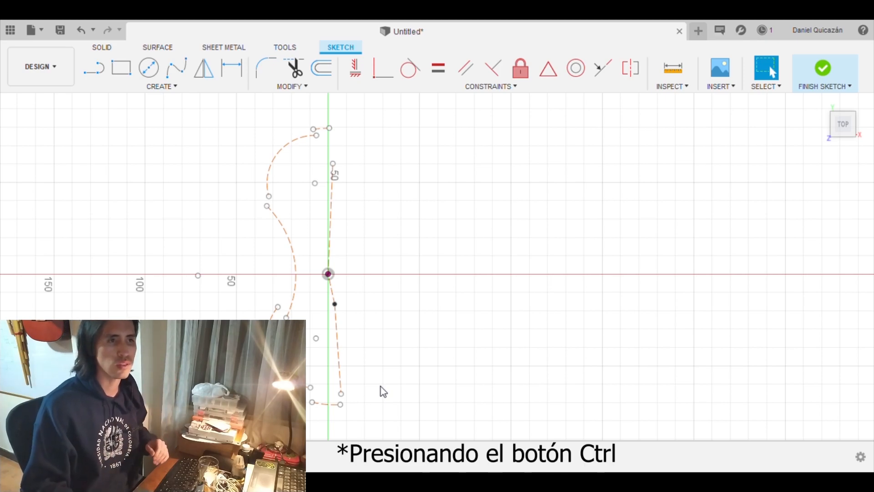
- Apply the Horizontal/Vertical constraint to all three construction lines so they stand vertical through the origin
left_click(333, 207, "ctrl")
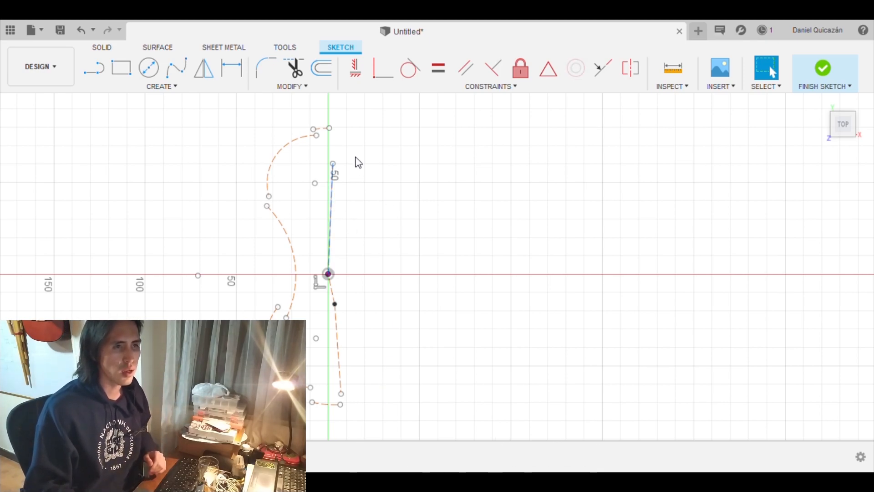
left_click(356, 68)
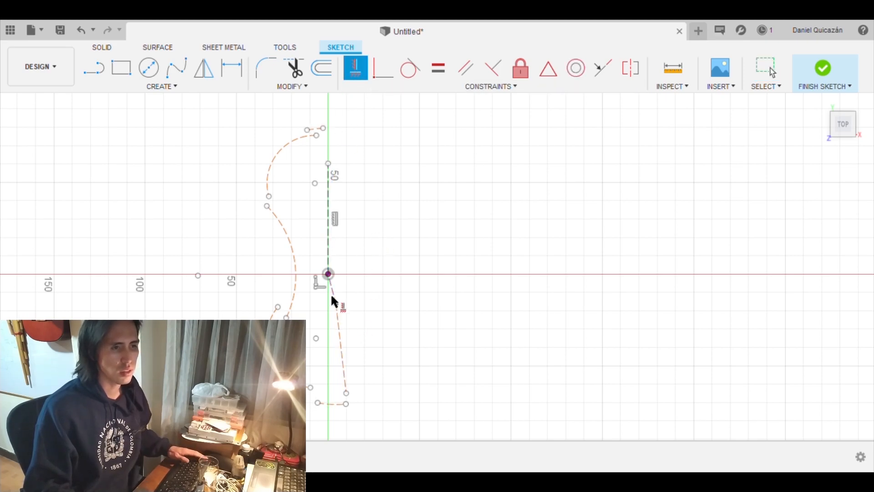
left_click(334, 299)
left_click(336, 341)
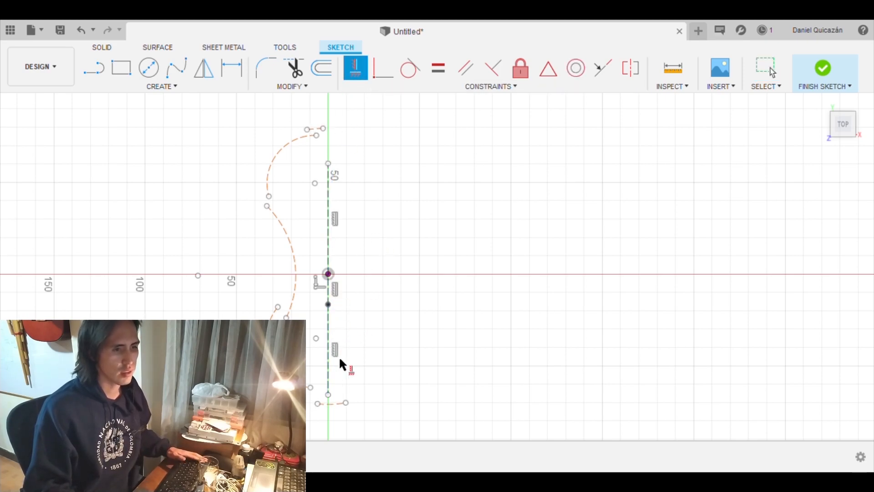
key("Escape")
- Extend the free upper end of the vertical centre line to near the 75 mm level beside the top arc
scroll(330, 305, "up", 3)
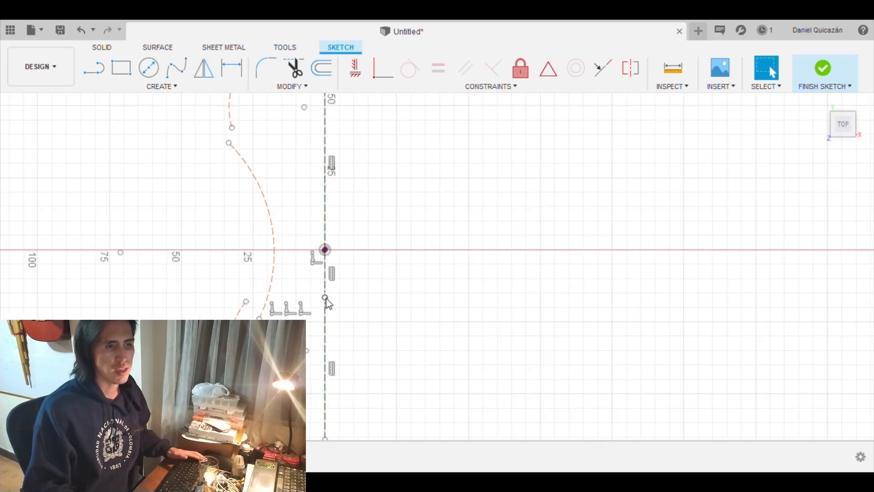
scroll(328, 303, "down", 2)
left_click(326, 300)
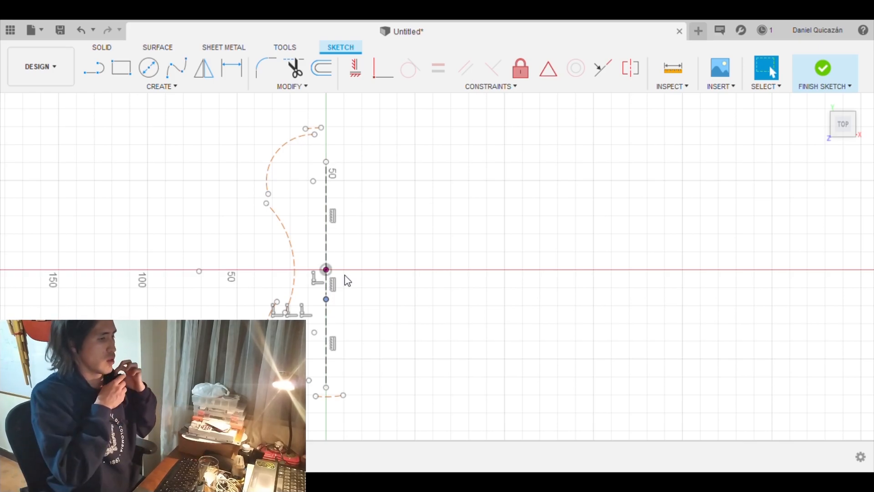
scroll(333, 146, "up", 2)
left_click_drag(324, 164, 328, 124)
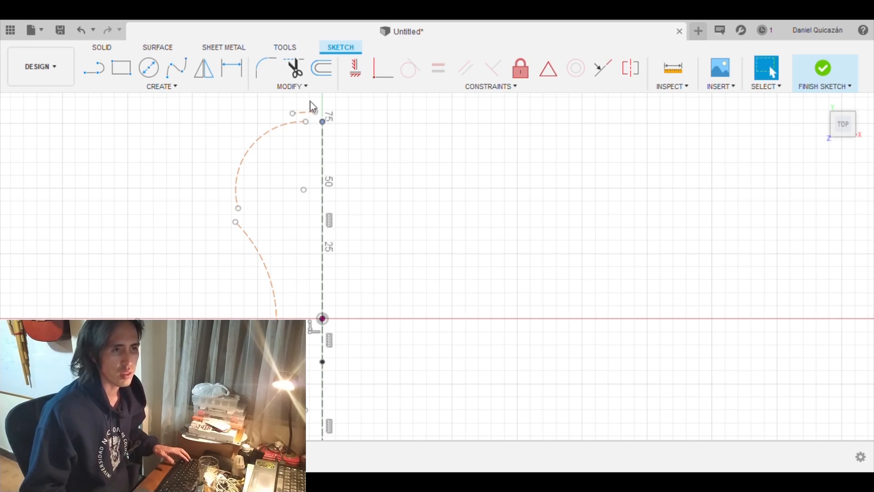
- Join the neighbouring arc endpoints and the centre-line ends with Coincident constraints to make one connected half outline
left_click(379, 71)
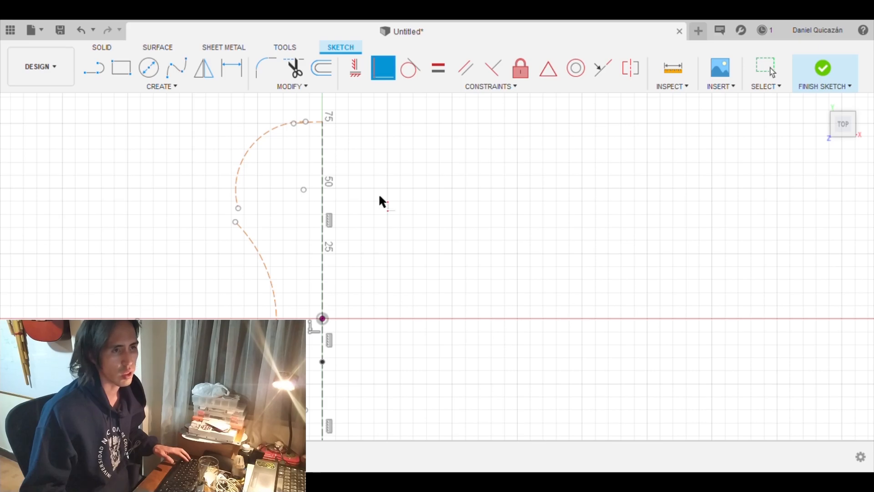
scroll(304, 128, "up", 3)
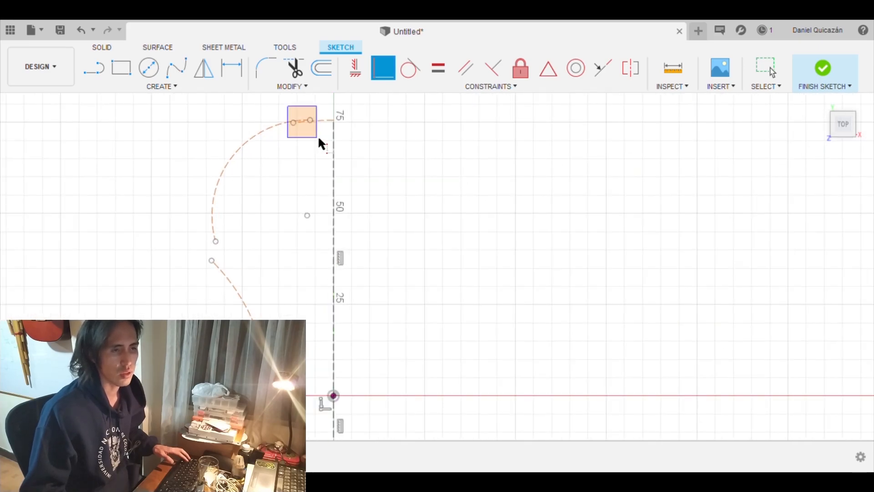
left_click(214, 262)
middle_click_drag(279, 343, 257, 184)
middle_click_drag(253, 367, 220, 201)
left_click_drag(229, 276, 262, 332)
left_click_drag(269, 276, 319, 321)
key("Escape")
- Convert all the arcs of the half outline from construction to regular sketch geometry
scroll(416, 295, "down", 3)
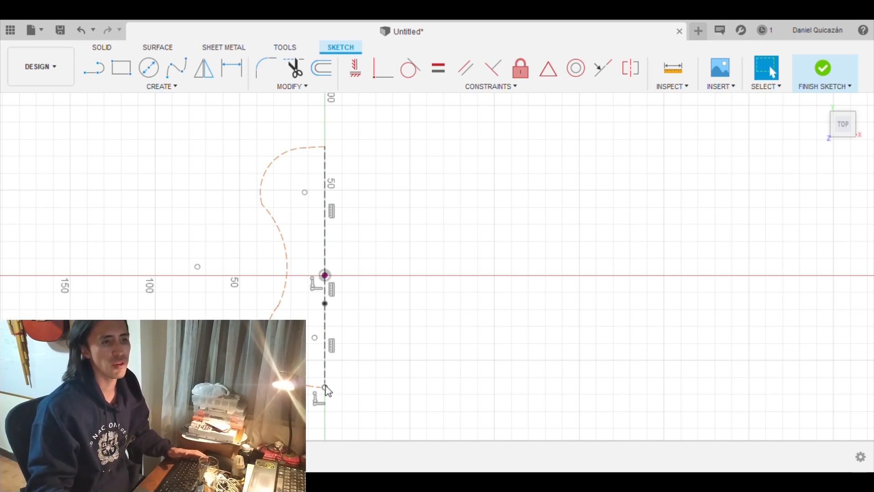
mouse_move(233, 121)
left_mouse_down()
mouse_move(322, 346)
mouse_move(321, 403)
left_mouse_up()
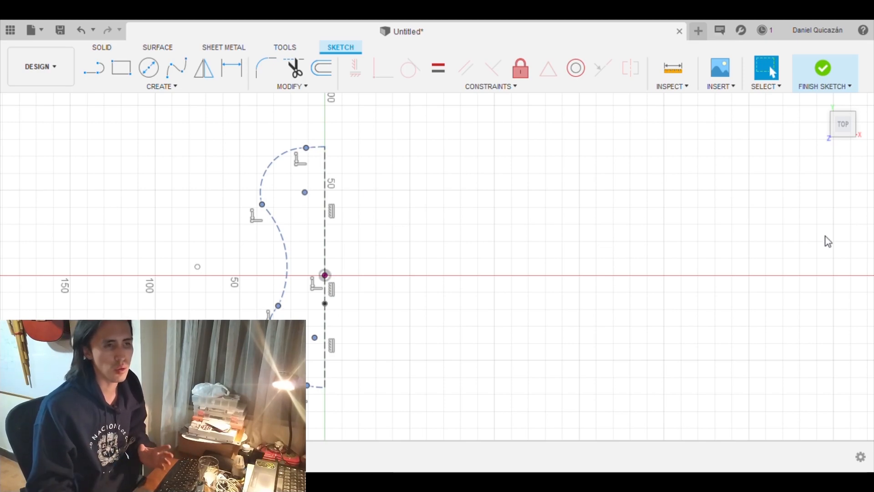
key("x")
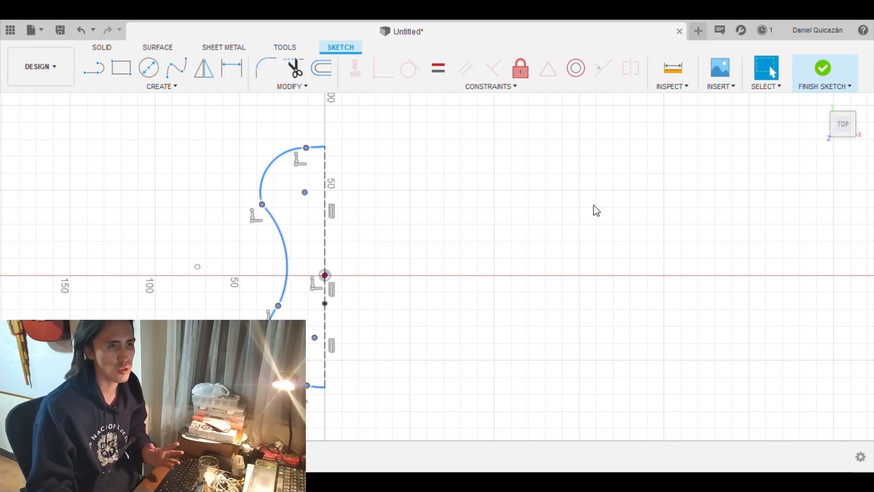
scroll(313, 171, "down", 2)
scroll(312, 171, "up", 5)
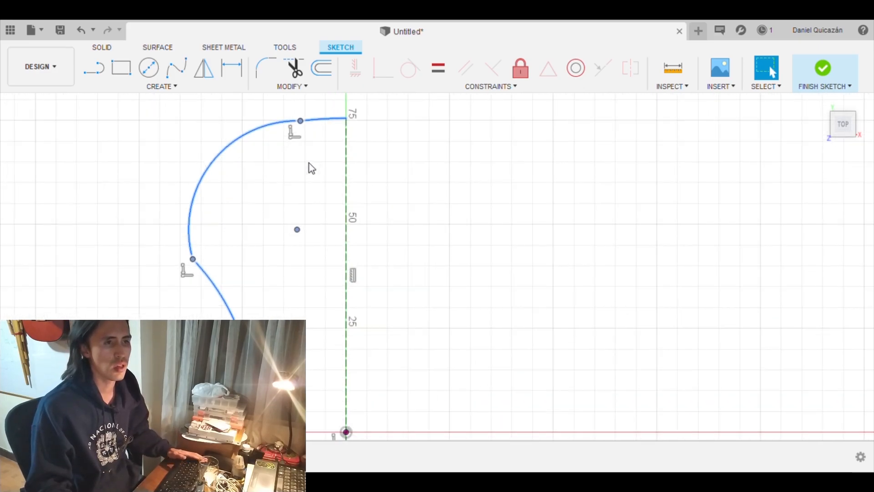
middle_click_drag(314, 137, 316, 177)
left_click(315, 177)
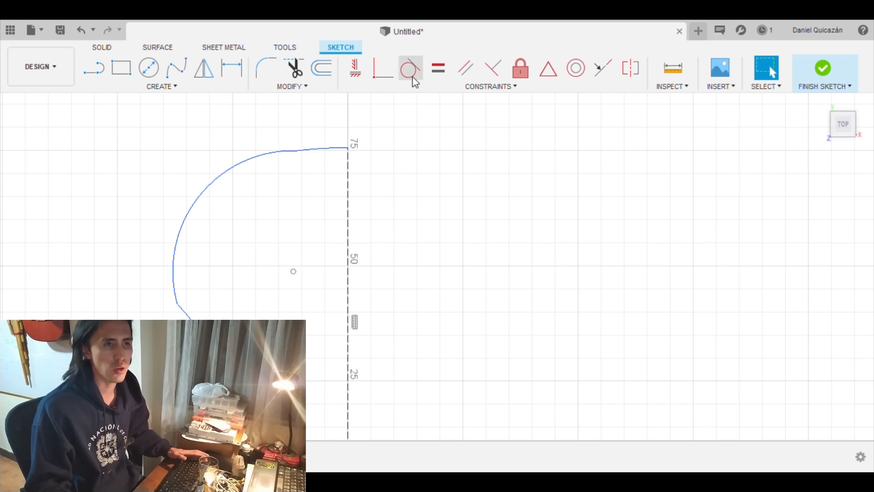
- Apply a Tangent constraint between the short top arc and the upper side arc
scroll(299, 158, "down", 5)
scroll(303, 162, "up", 10)
middle_click_drag(245, 130, 278, 199)
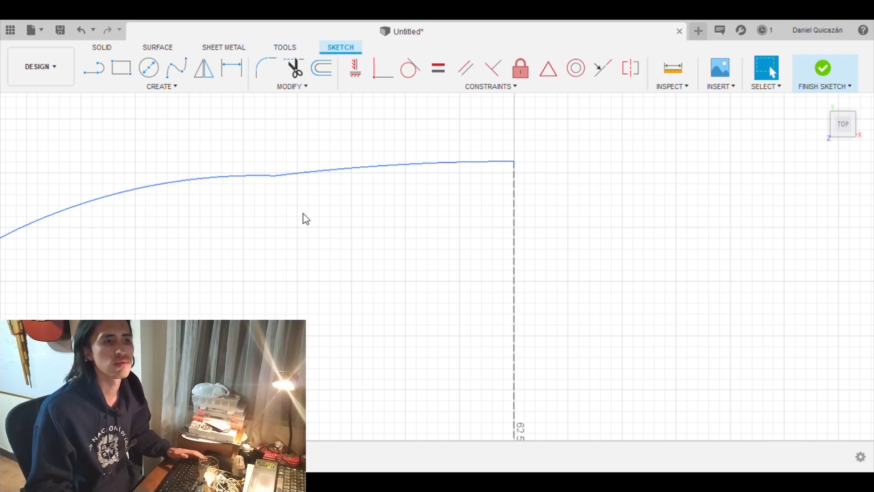
left_click(409, 68)
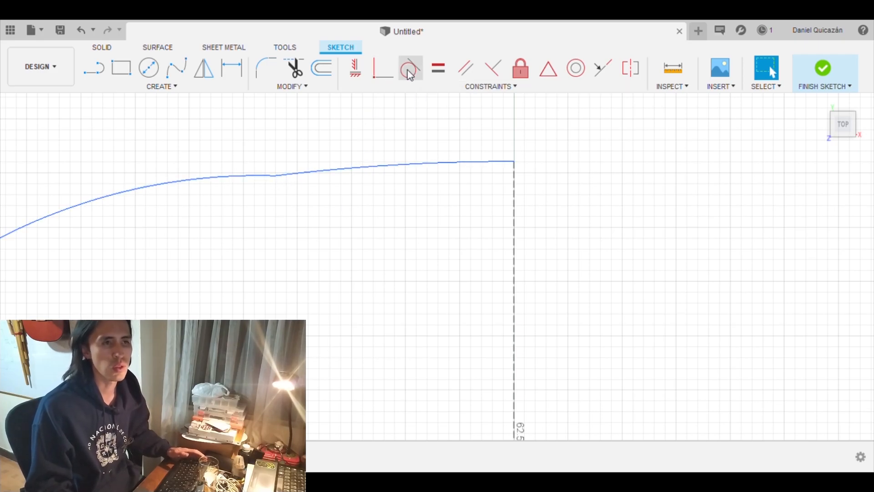
left_click(368, 169)
left_click(157, 187)
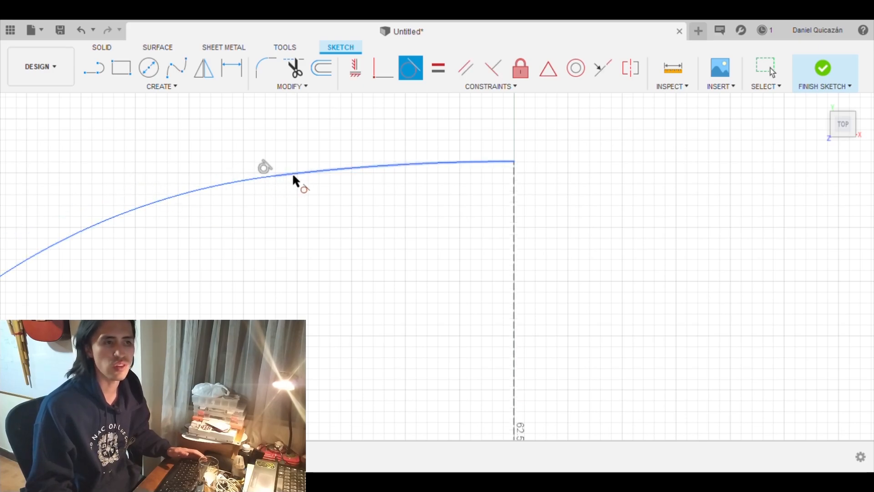
key("Escape")
- Make the upper side arc tangent to the inward-curving waist arc
scroll(344, 296, "down", 3)
scroll(351, 330, "down", 1)
mouse_move(352, 330)
middle_mouse_down()
mouse_move(364, 293)
mouse_move(345, 148)
middle_mouse_up()
scroll(337, 251, "down", 2)
middle_click_drag(300, 308, 353, 164)
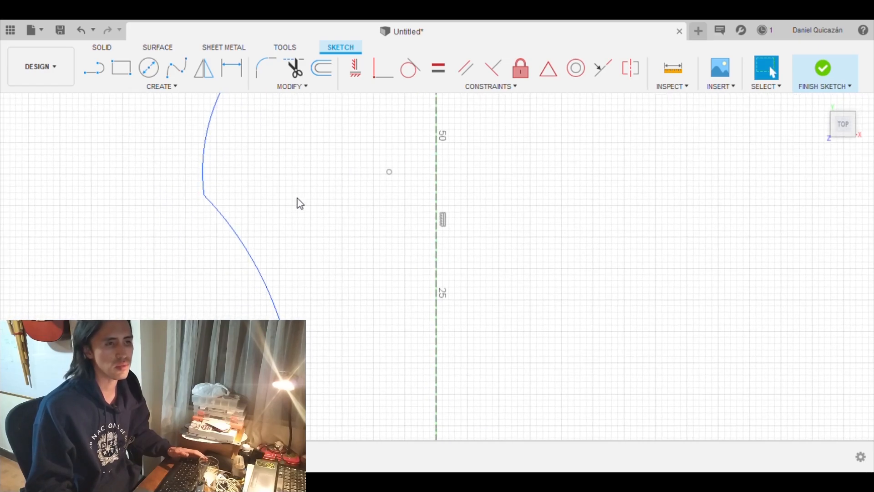
left_click(410, 68)
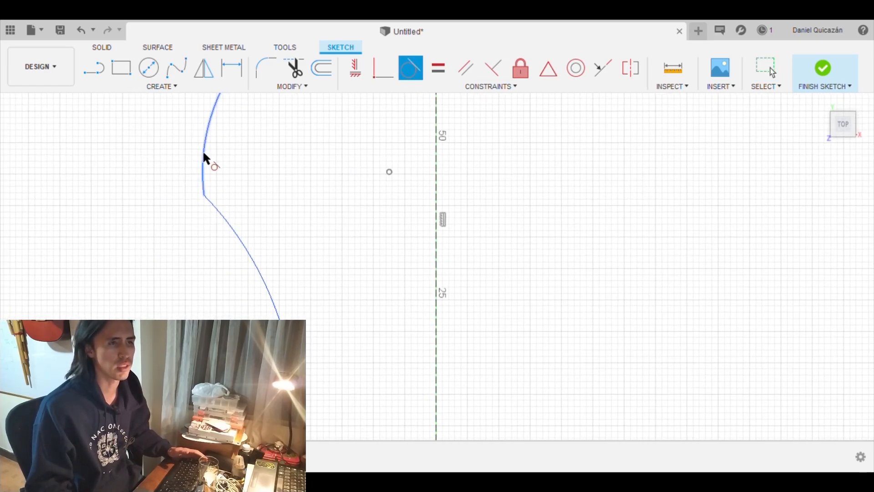
left_click(204, 156)
left_click(234, 231)
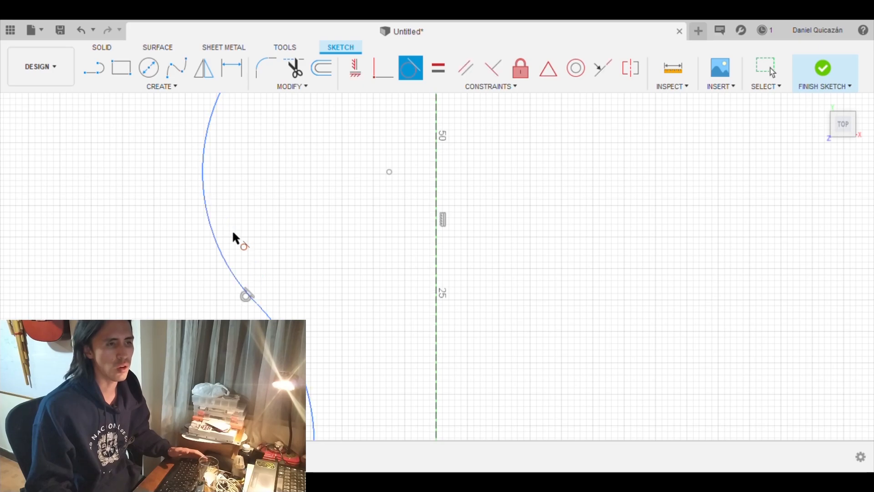
scroll(342, 360, "down", 2)
key("Escape")
- Make the lower side arc tangent to both the waist arc and the bottom arc
middle_click_drag(335, 384, 309, 152)
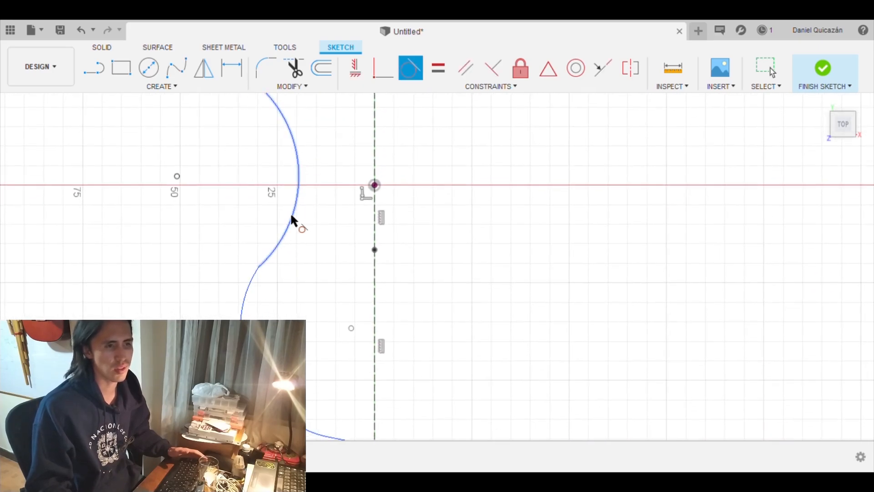
left_click(274, 247)
left_click(246, 286)
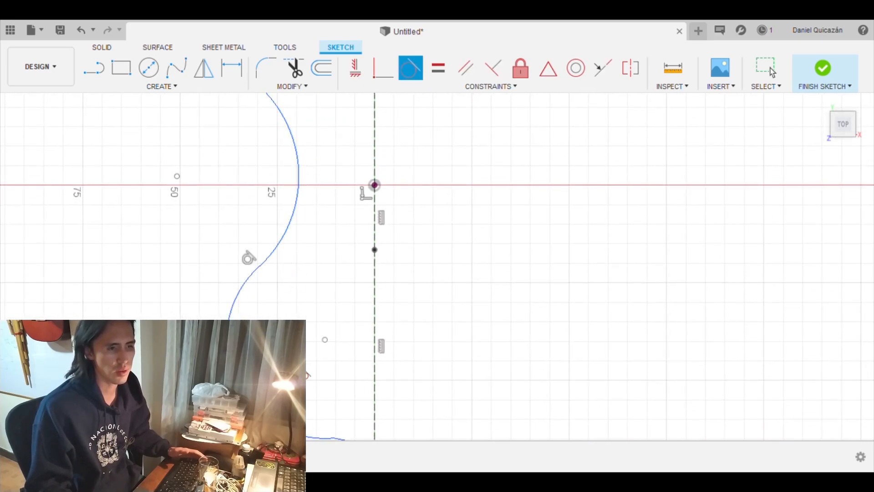
middle_click_drag(293, 361, 217, 223)
left_click(280, 304)
left_click(235, 294)
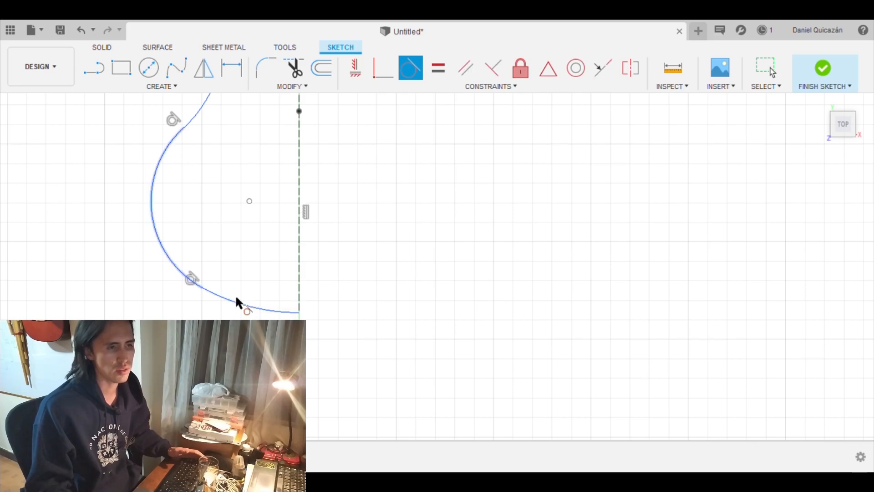
key("Escape")
- Draw two connected construction lines from the origin to the waist arc and on to that arc's centre
scroll(334, 274, "down", 2)
middle_click_drag(362, 221, 379, 324)
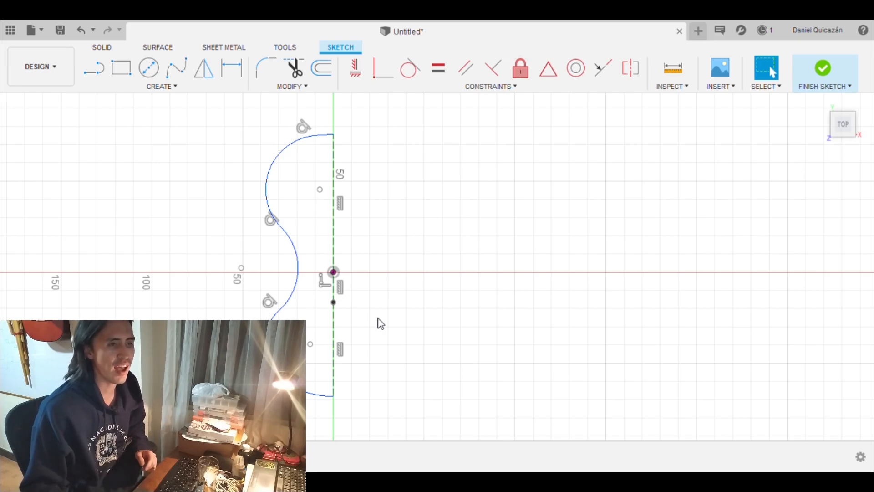
scroll(370, 299, "down", 1)
scroll(336, 283, "up", 4)
middle_click_drag(279, 294, 335, 281)
key("l")
left_click(376, 251)
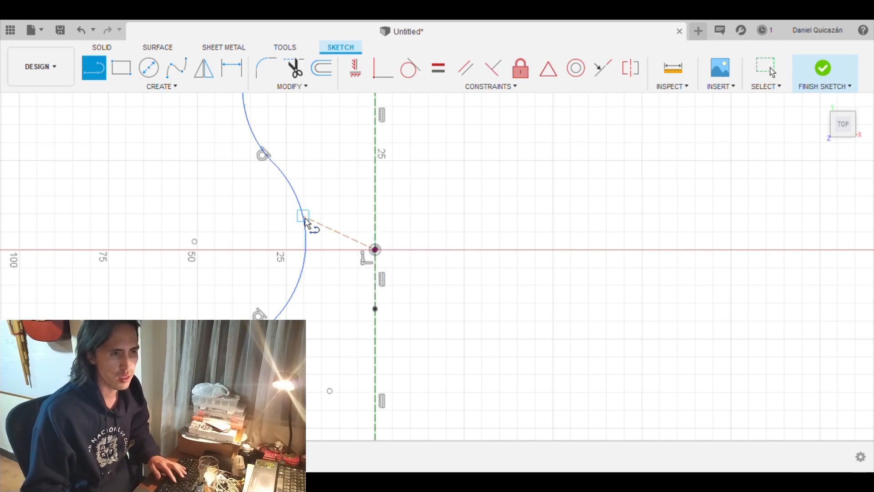
left_click(194, 241)
key("Escape")
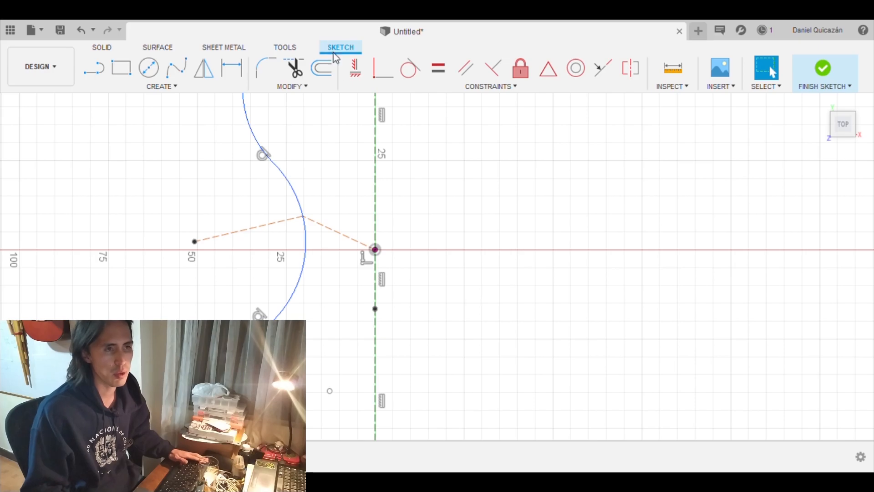
- Apply the Horizontal/Vertical constraint to both waist lines so they lie flat along the X axis
left_click(357, 70)
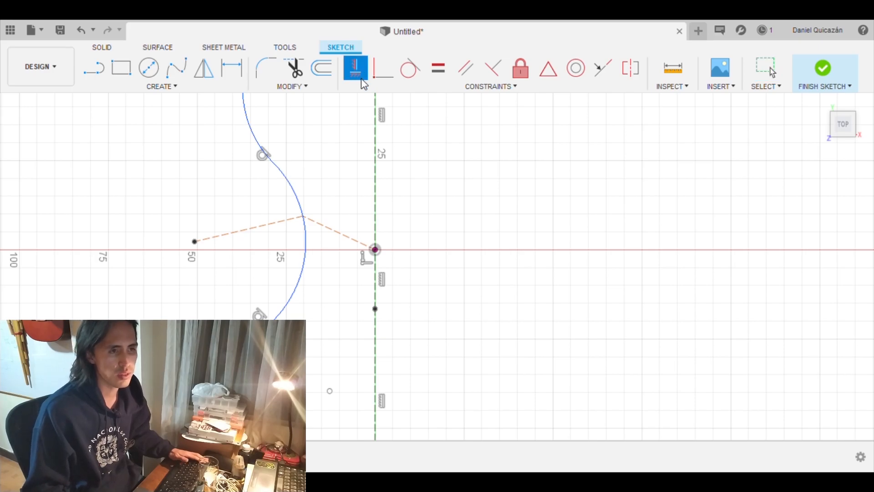
left_click(227, 244)
key("Escape")
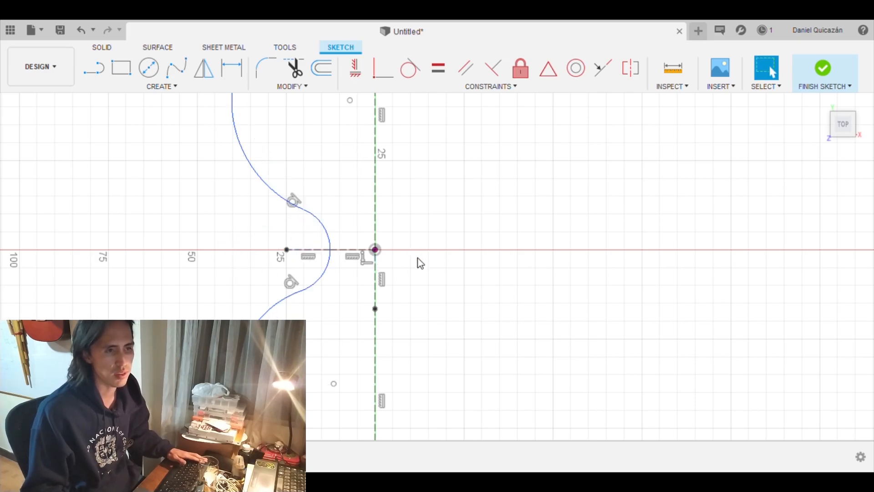
- Pull the waist arc's centre outward along the X axis to about 34 mm from the origin
scroll(418, 257, "up", 2)
mouse_move(250, 248)
left_mouse_down()
mouse_move(189, 250)
mouse_move(200, 248)
left_mouse_up()
left_click_drag(262, 249, 286, 247)
- Draw two connected construction lines from the vertical centre line through the upper side arc's centre to the arc
scroll(395, 303, "down", 3)
scroll(394, 225, "up", 4)
key("l")
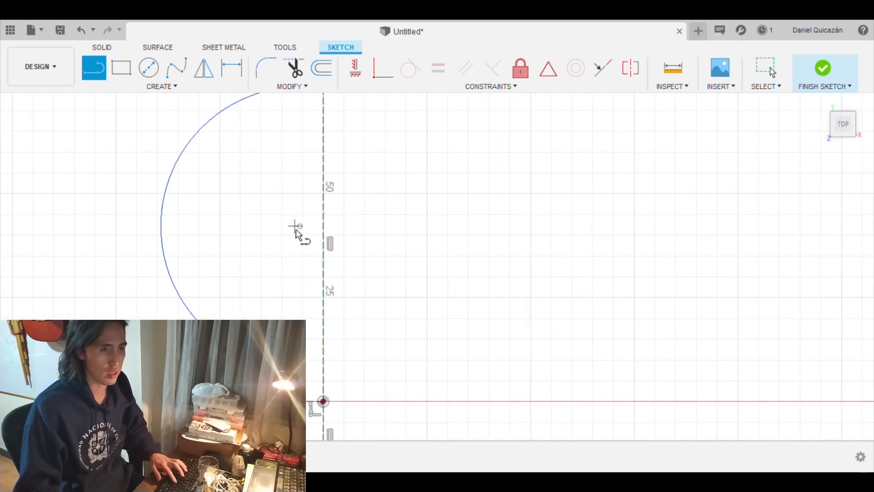
left_click(323, 208)
left_click(300, 227)
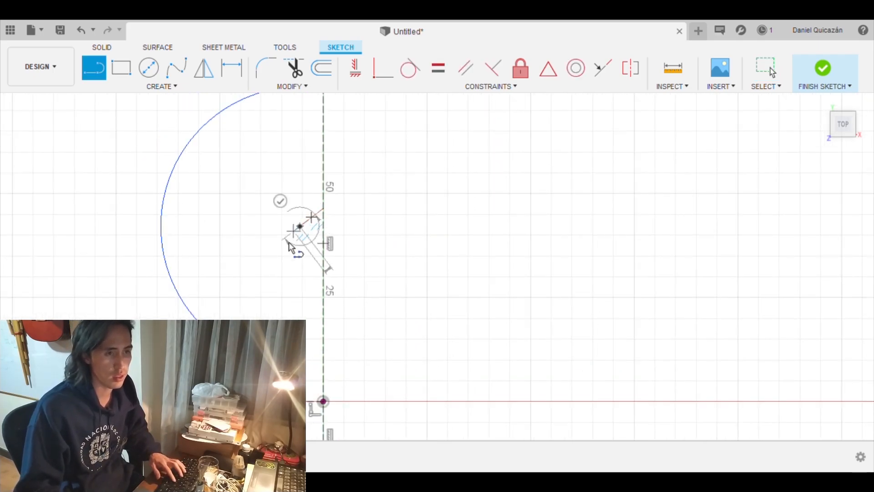
left_click(168, 184)
key("Escape")
- Constrain both construction lines through the upper side arc's centre to horizontal
left_click(355, 68)
left_click(315, 214)
left_click(250, 210)
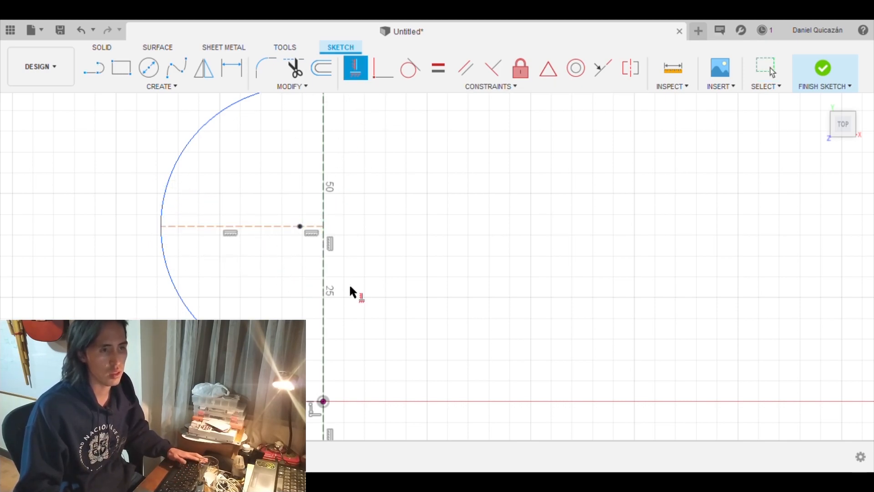
key("Escape")
- Draw construction lines from the centre line through the lower side arc's centre to the arc and constrain them horizontal
middle_click_drag(400, 352, 402, 147)
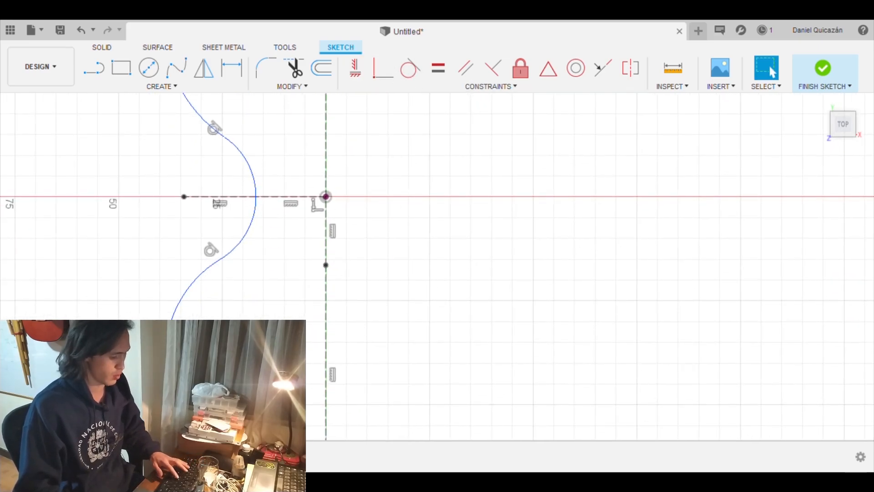
key("l")
left_click(325, 325)
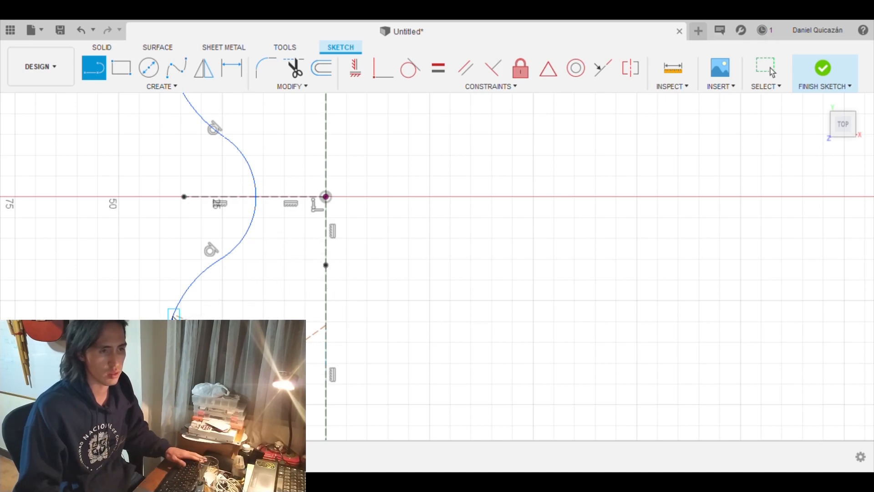
left_click(173, 315)
key("Escape")
left_click(356, 69)
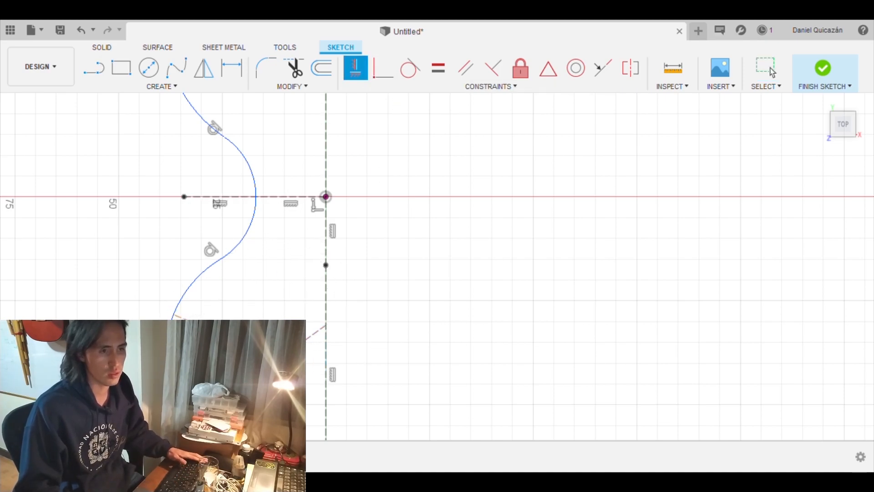
key("Escape")
scroll(433, 292, "down", 3)
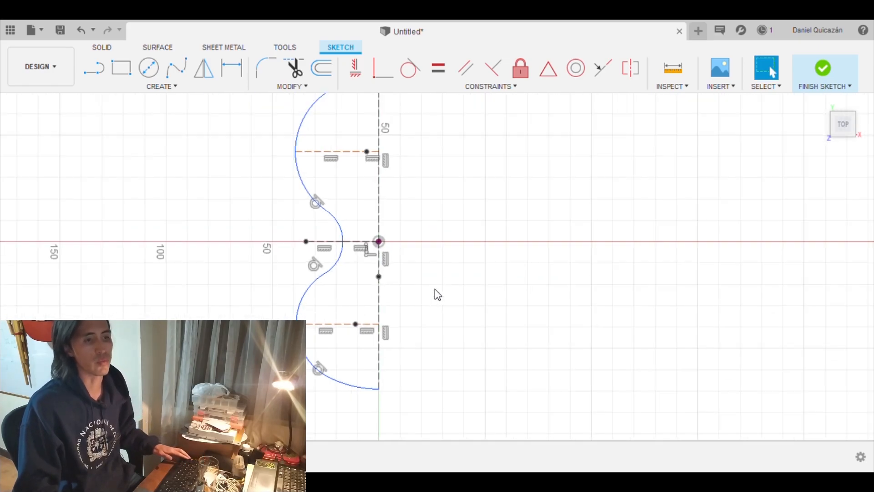
middle_click_drag(447, 299, 422, 337)
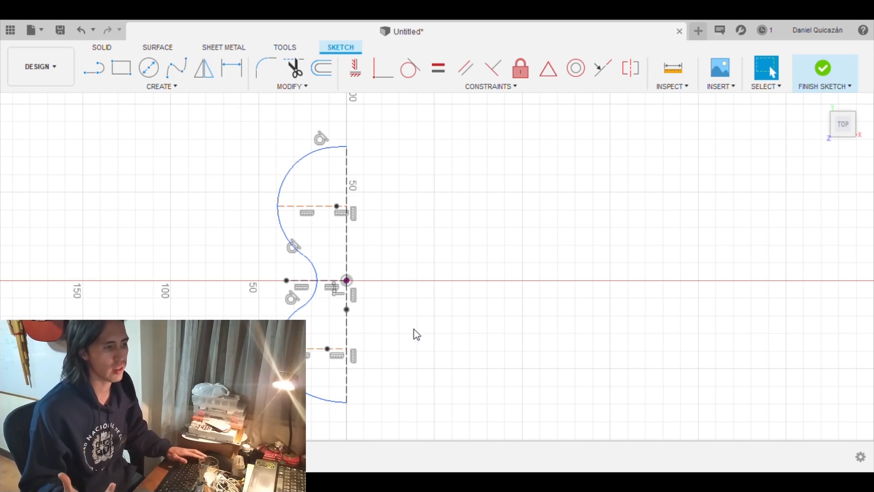
scroll(351, 192, "down", 2)
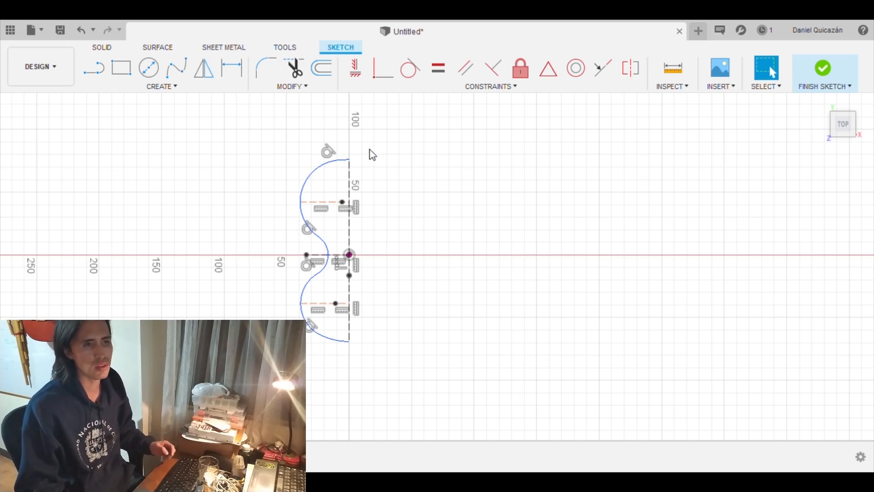
scroll(369, 160, "down", 4)
scroll(362, 167, "up", 9)
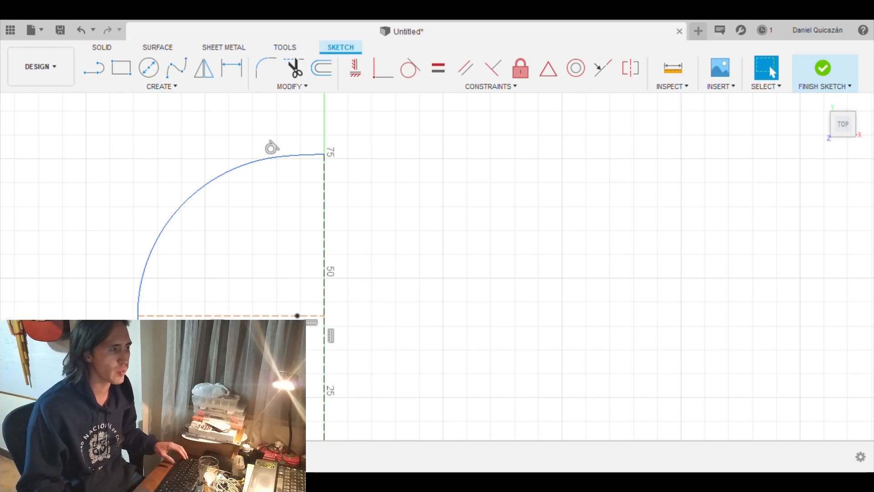
scroll(410, 314, "down", 5)
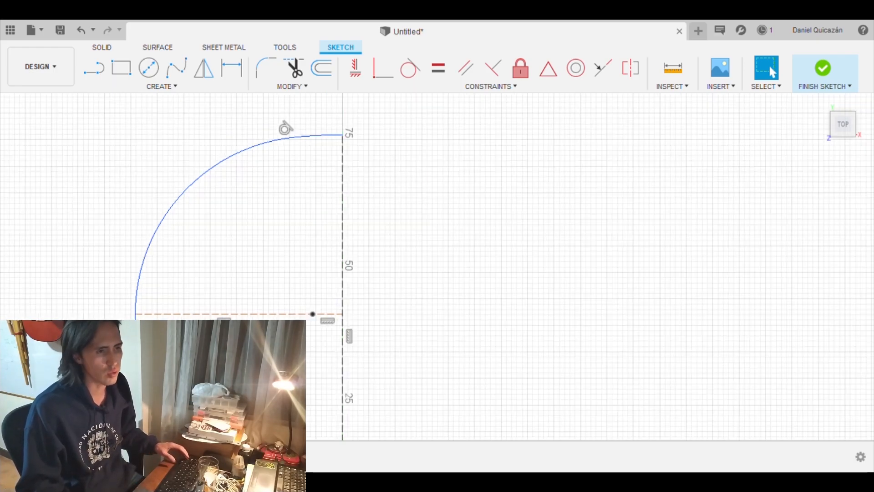
middle_click_drag(456, 367, 415, 268)
scroll(415, 272, "down", 2)
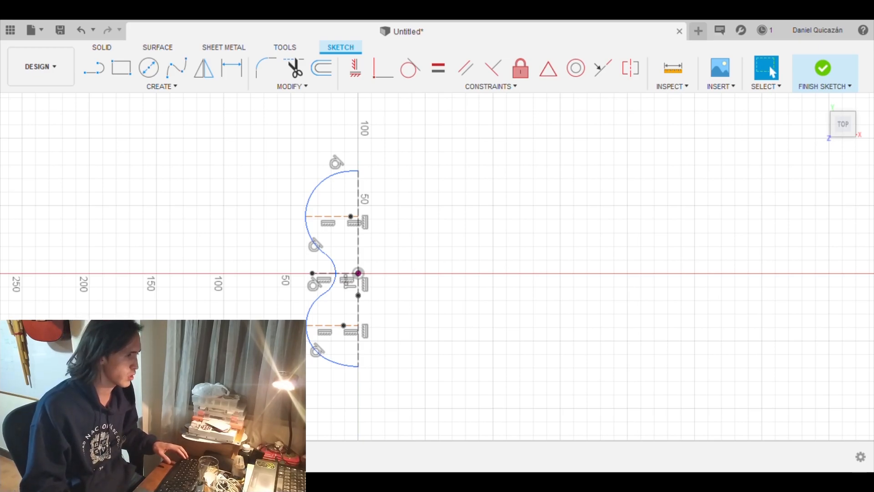
- Dimension the vertical distance between the outline's top and bottom endpoints on the centre line as 350 mm
left_click(359, 172)
left_click(359, 367)
left_click(358, 171)
left_click(230, 72)
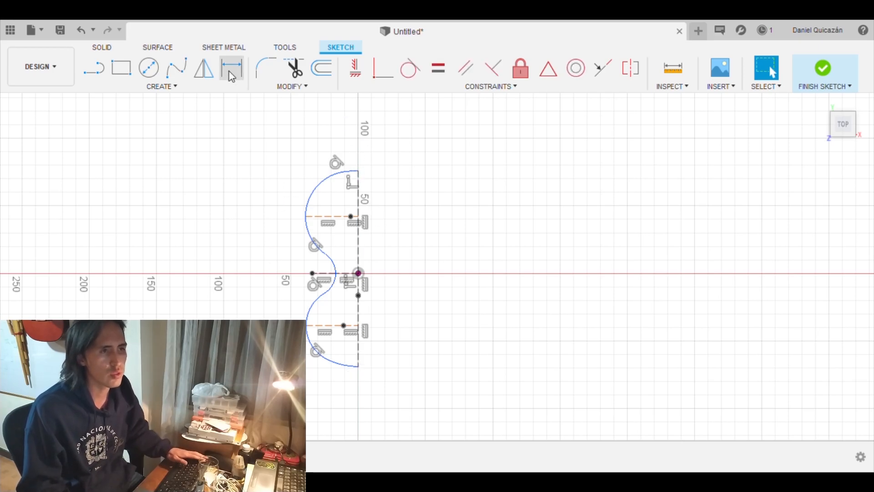
left_click(232, 77)
left_click(358, 172)
left_click(358, 366)
left_click(182, 297)
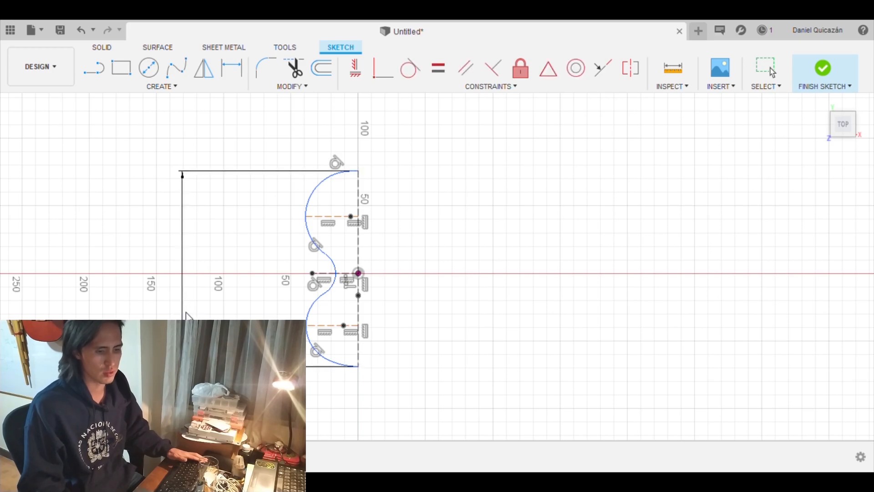
key("Return")
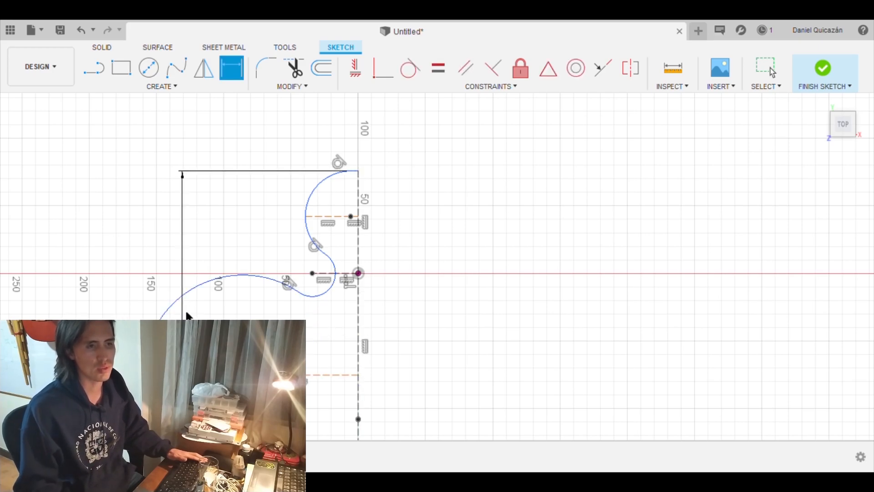
scroll(319, 332, "up", 1)
scroll(373, 332, "down", 3)
middle_click_drag(430, 358, 393, 260)
scroll(391, 270, "down", 3)
mouse_move(427, 322)
middle_mouse_down()
mouse_move(397, 305)
mouse_move(344, 310)
middle_mouse_up()
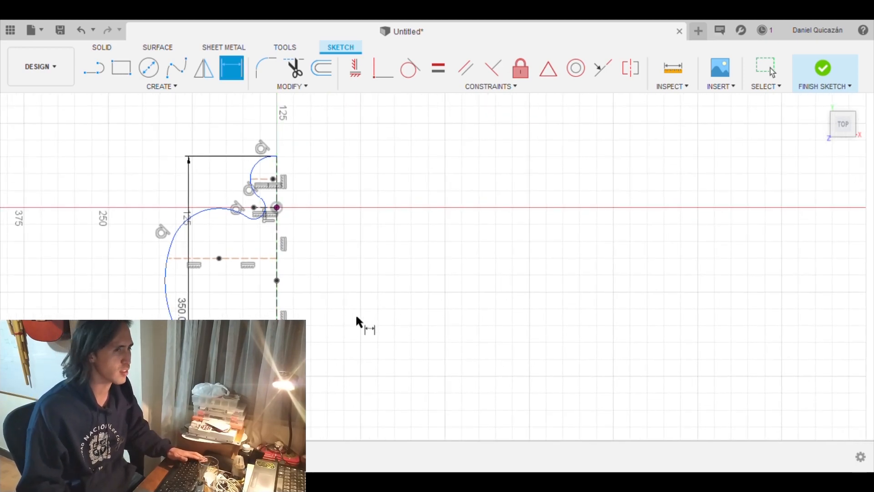
- Undo the overall height dimension and set the vertical distance between the outline's top and bottom endpoints to 350 mm again
key("Escape")
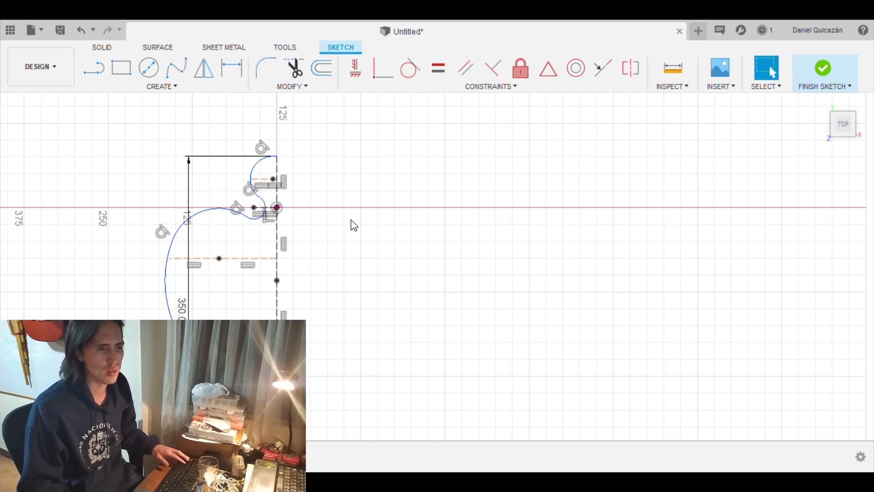
key("ctrl+z")
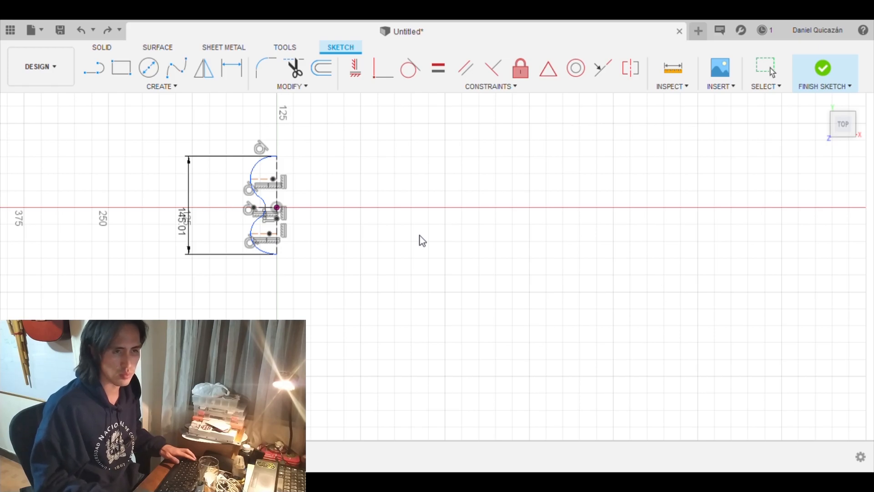
middle_click_drag(420, 235, 483, 294)
middle_click_drag(304, 271, 328, 275)
scroll(316, 283, "down", 2)
scroll(309, 282, "up", 3)
scroll(305, 284, "up", 3)
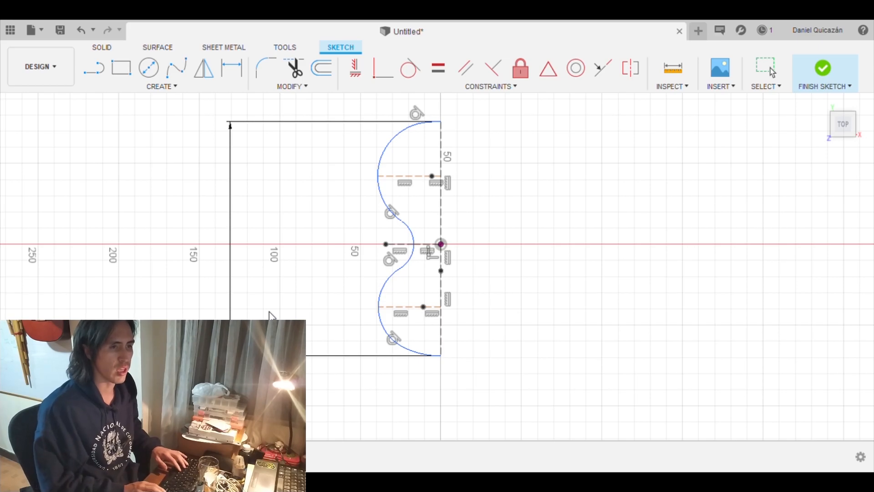
key("Return")
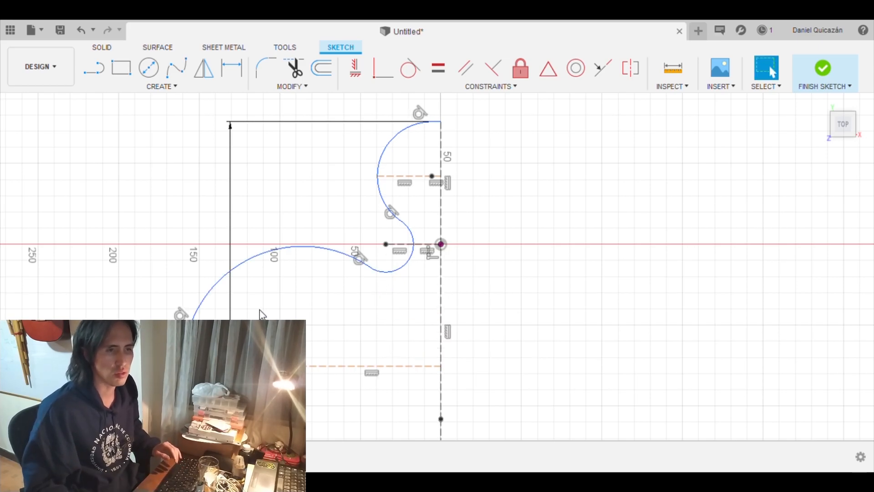
- Dimension the horizontal distance from the upper side arc's outermost point to the centre line as 78 mm
scroll(378, 301, "up", 1)
scroll(410, 296, "down", 6)
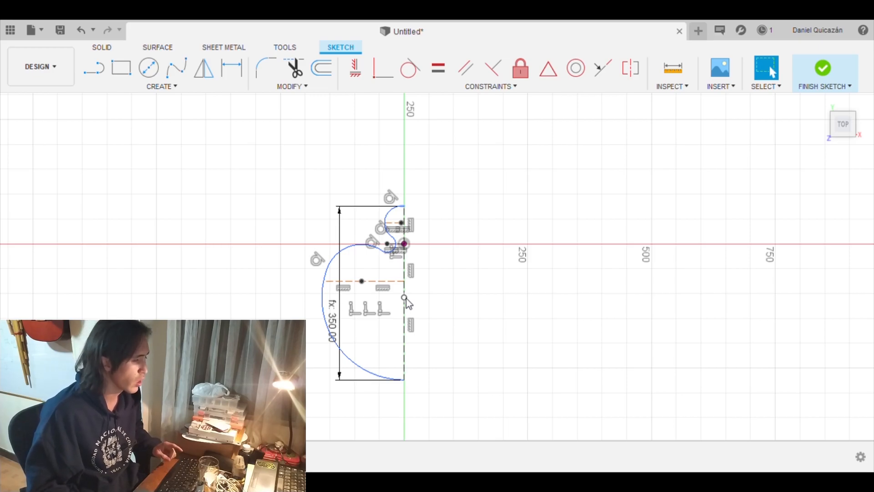
scroll(396, 229, "up", 8)
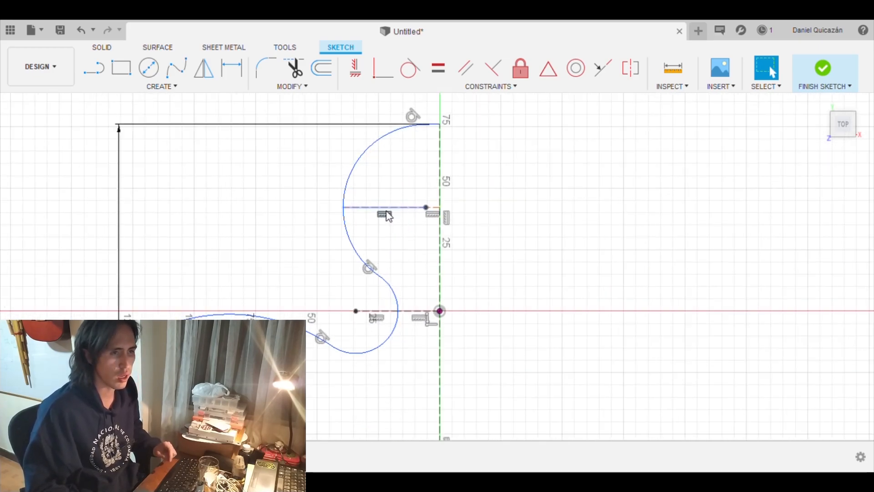
key("x")
key("d")
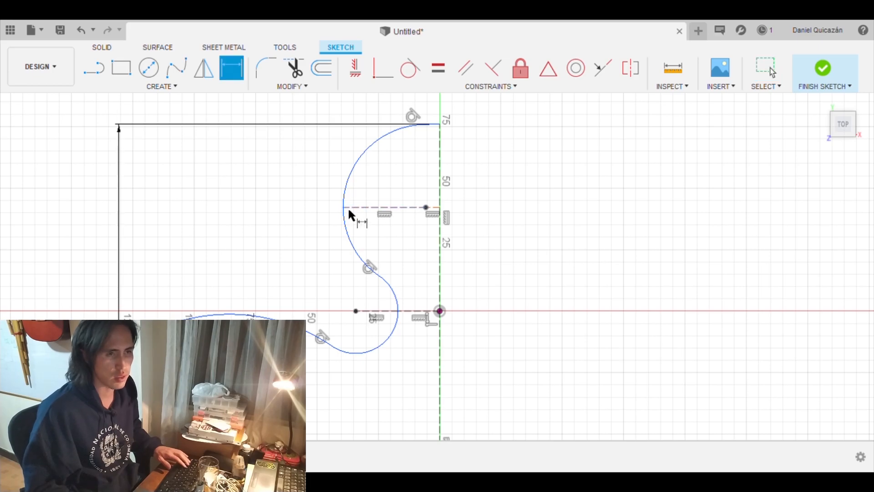
left_click(344, 206)
left_click(440, 208)
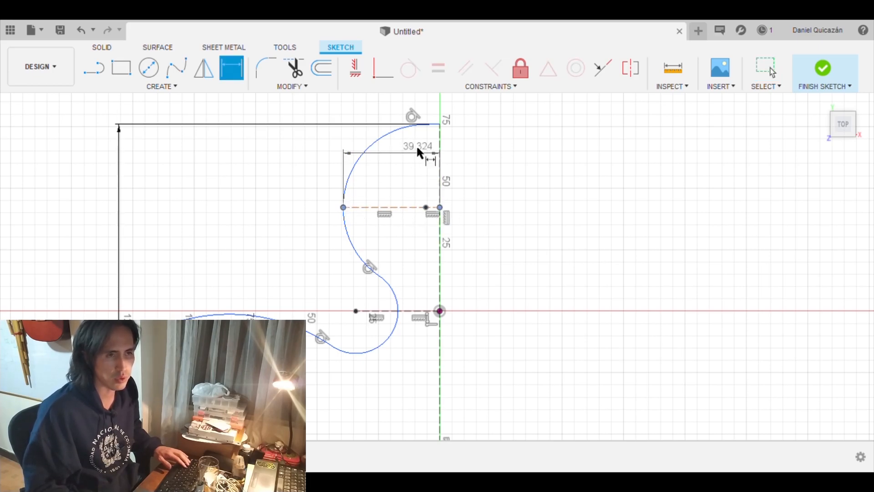
left_click(406, 103)
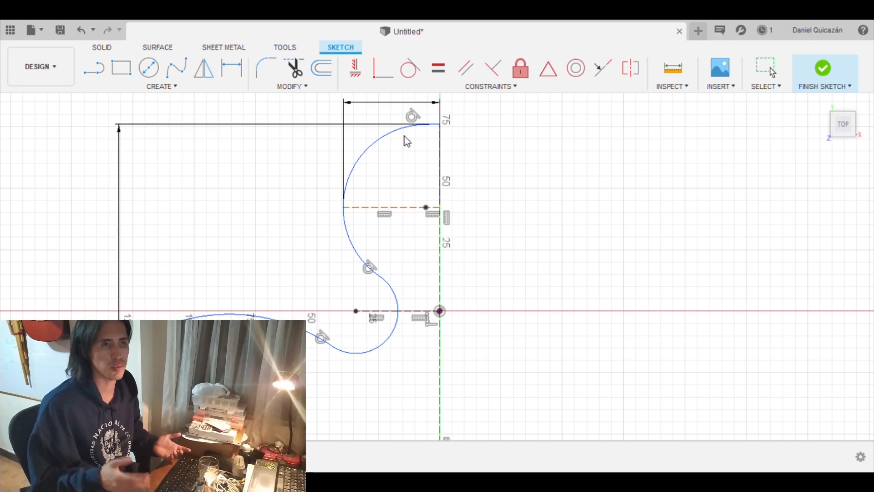
key("Return")
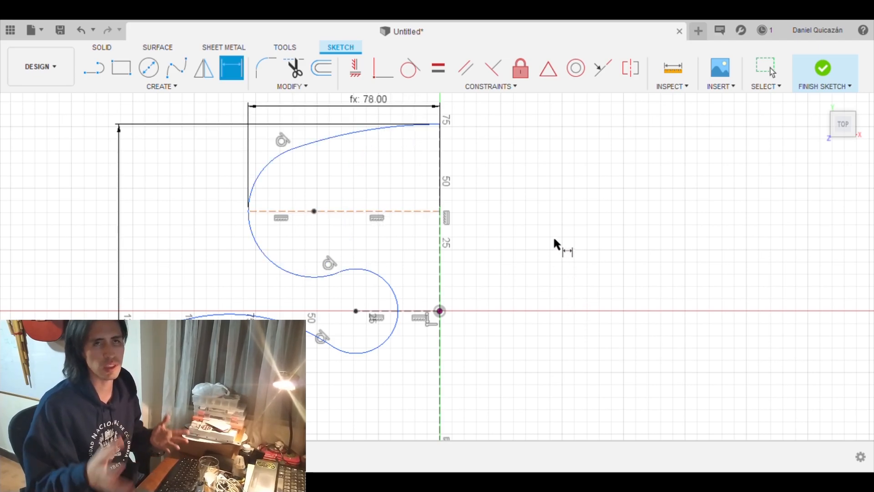
scroll(533, 240, "up", 3)
scroll(533, 251, "down", 5)
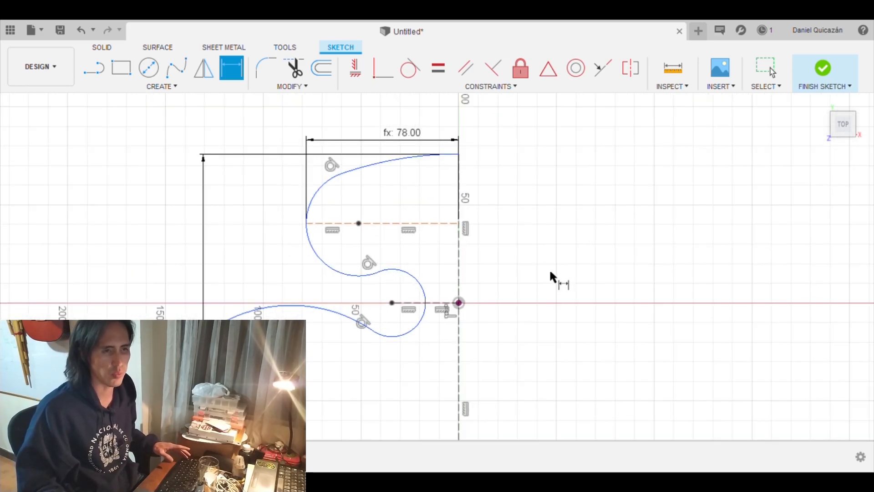
key("Escape")
- Dimension the vertical distance from the origin to the bottom arc's centre point on the centre line as 15 mm
middle_click_drag(547, 264, 519, 172)
scroll(417, 171, "down", 4)
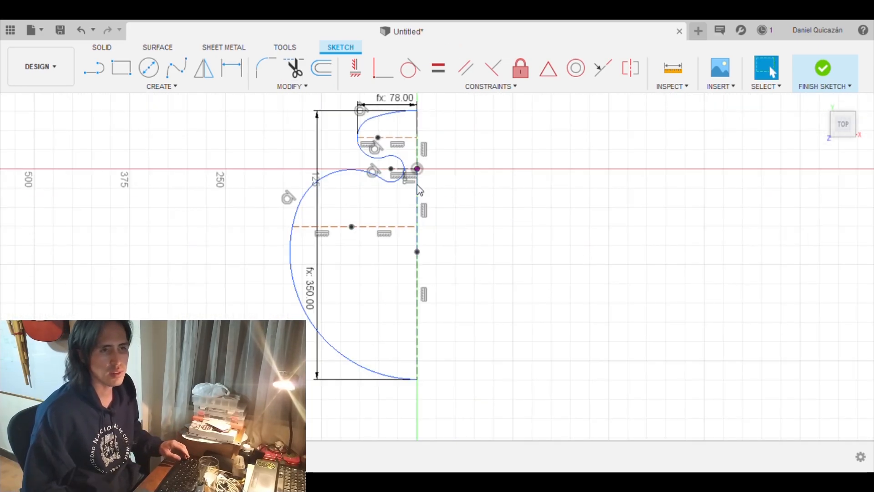
left_click(417, 251)
left_click(417, 169, "shift")
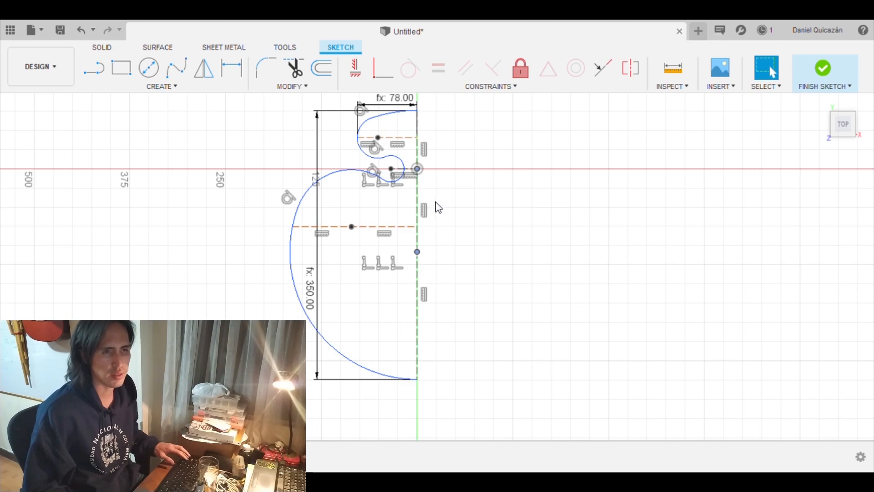
key("d")
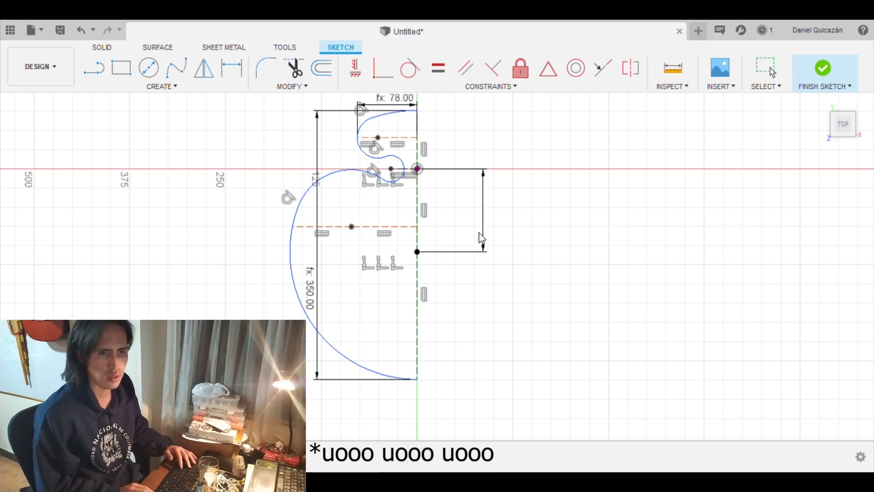
key("d")
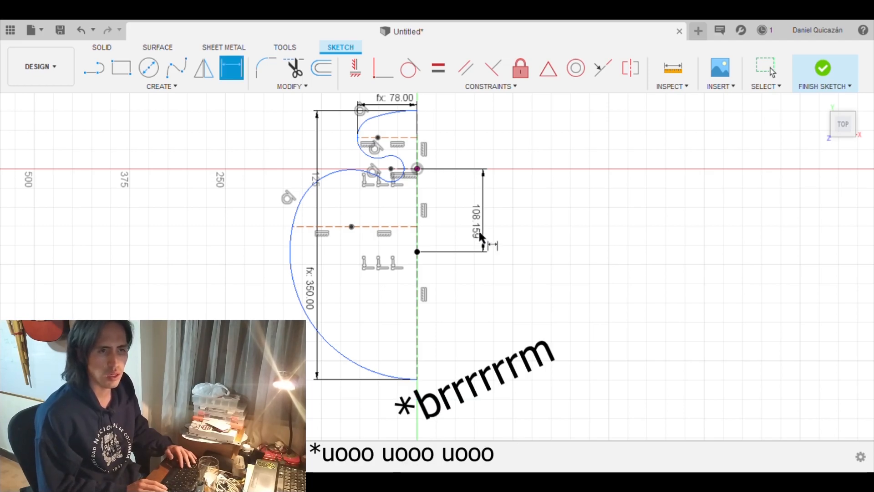
left_click(486, 227)
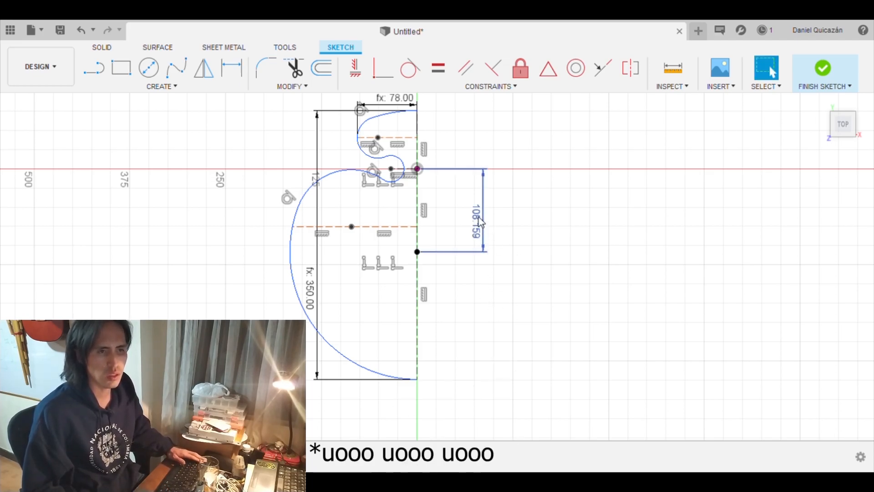
key("Return")
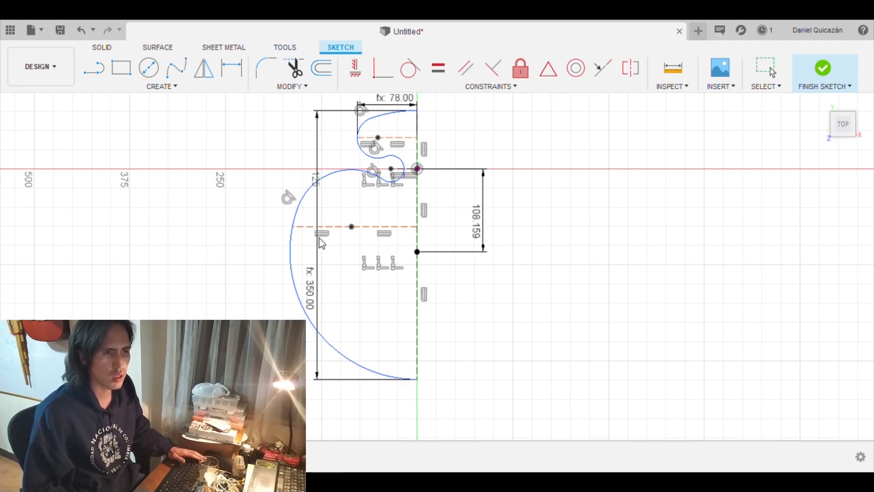
double_click(472, 214)
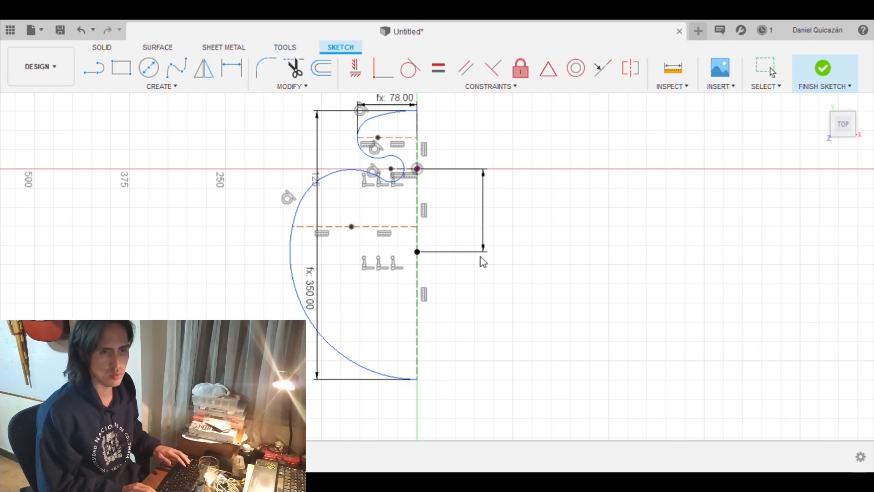
type("15")
key("Return")
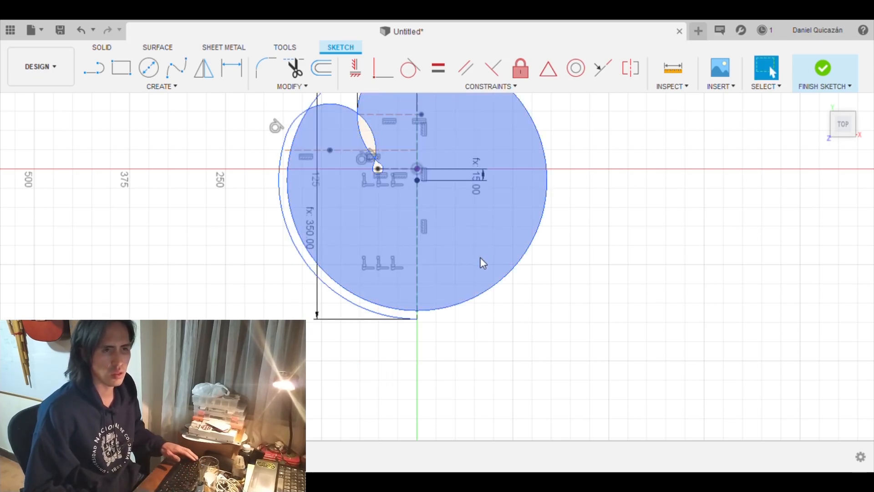
- Move the lower side arc's centre and its horizontal construction line down below the waist to restore the guitar-like outline
scroll(484, 228, "down", 2)
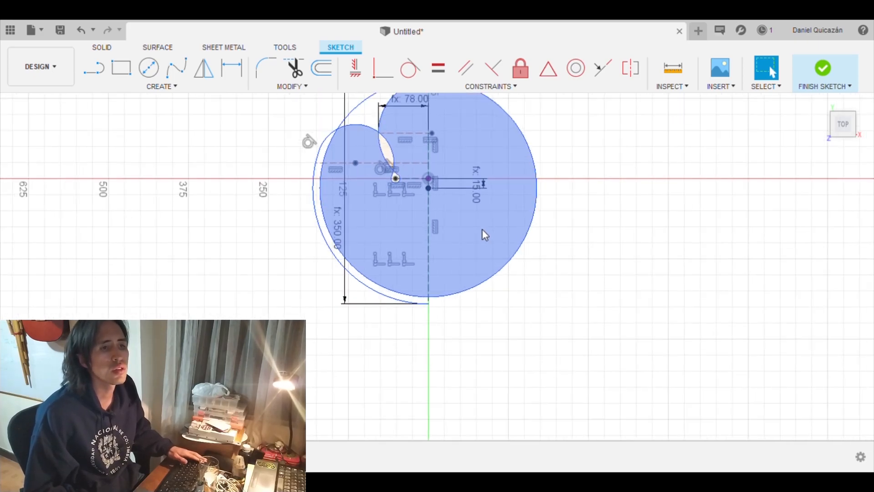
scroll(482, 229, "up", 3)
middle_click_drag(392, 201, 419, 288)
scroll(420, 288, "down", 3)
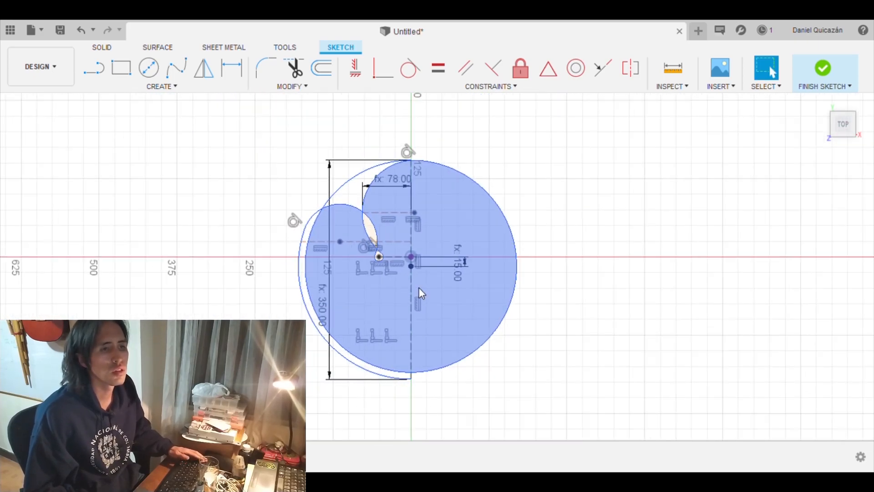
scroll(419, 288, "up", 3)
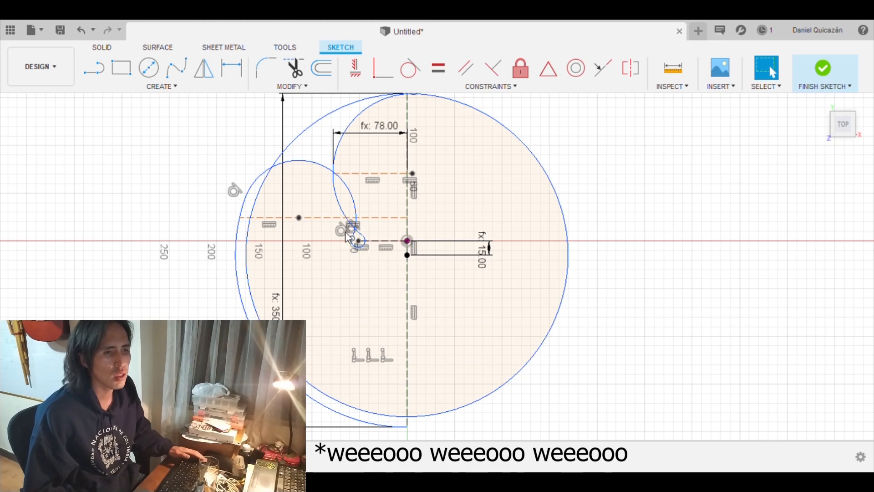
left_click_drag(300, 218, 300, 224)
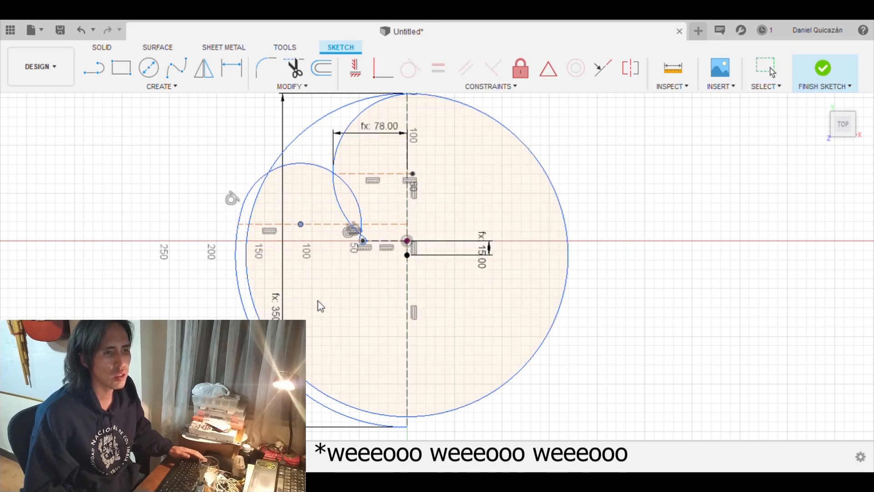
mouse_move(318, 301)
left_mouse_down()
mouse_move(354, 367)
mouse_move(227, 305)
mouse_move(273, 346)
mouse_move(321, 416)
mouse_move(332, 401)
left_mouse_up()
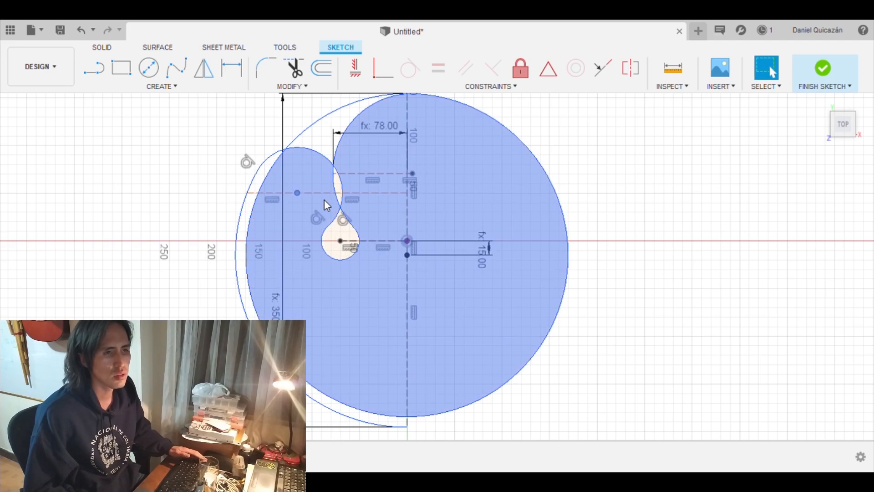
mouse_move(357, 193)
left_mouse_down()
mouse_move(353, 235)
mouse_move(367, 331)
mouse_move(376, 337)
left_mouse_up()
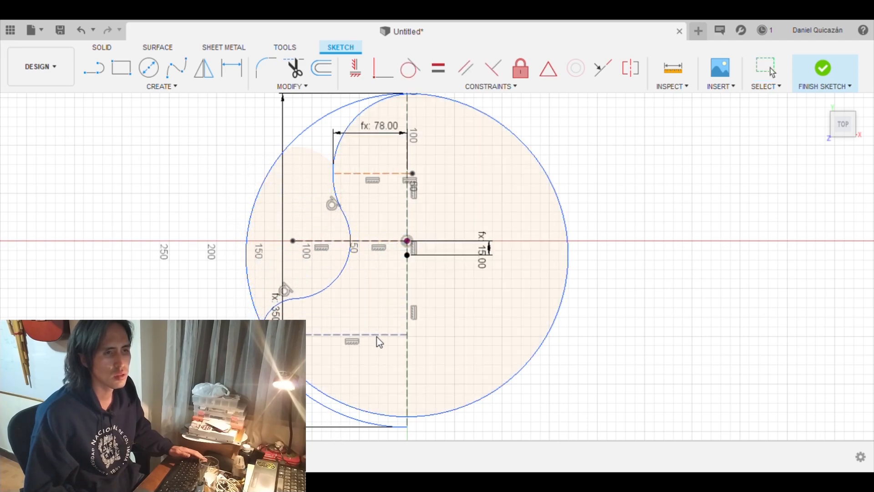
mouse_move(548, 332)
left_mouse_down()
mouse_move(385, 308)
mouse_move(383, 300)
mouse_move(397, 307)
left_mouse_up()
scroll(410, 340, "down", 3)
middle_click_drag(445, 353, 426, 292)
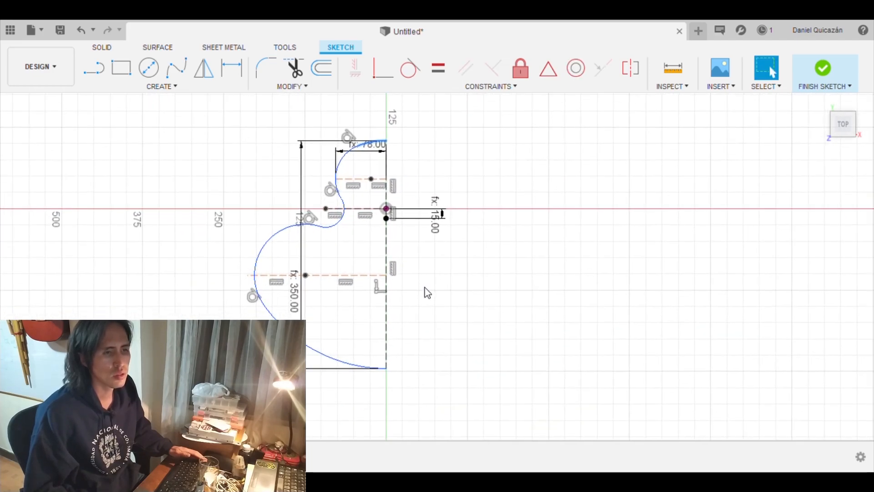
- Delete the constraint at the outer endpoint of the lower side arc's construction line and snap that endpoint onto the arc
scroll(257, 278, "up", 5)
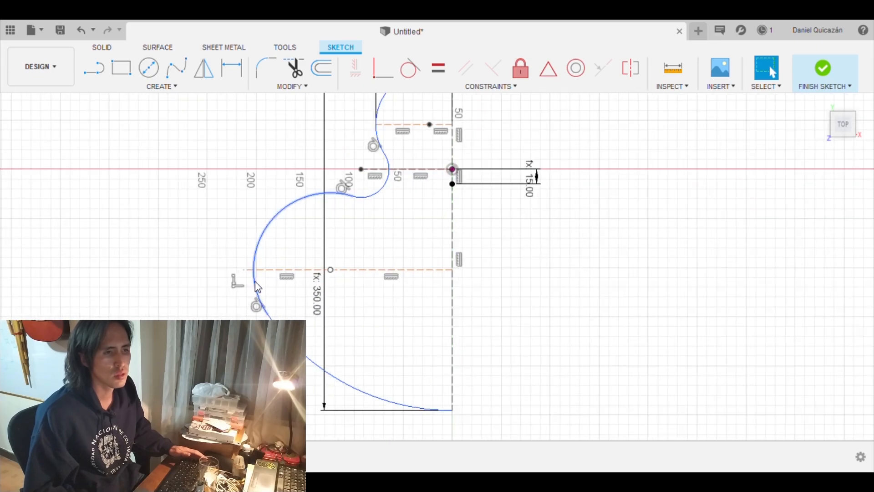
left_click(226, 253)
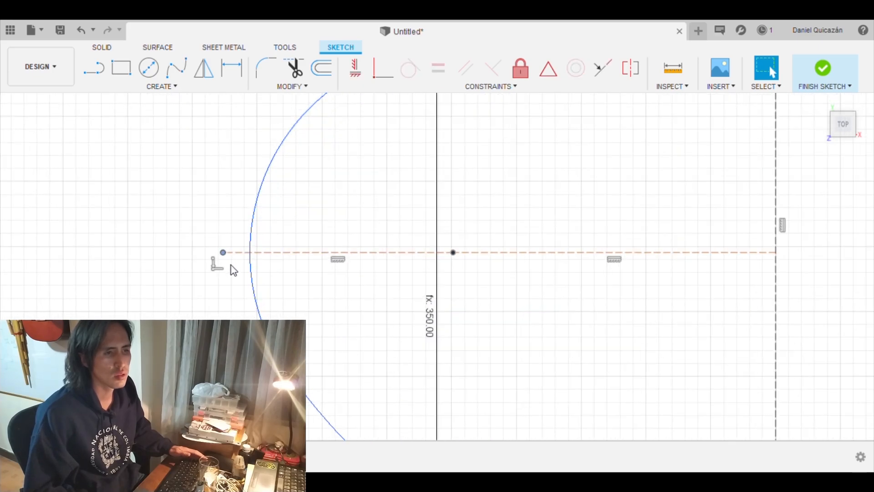
left_click(219, 270)
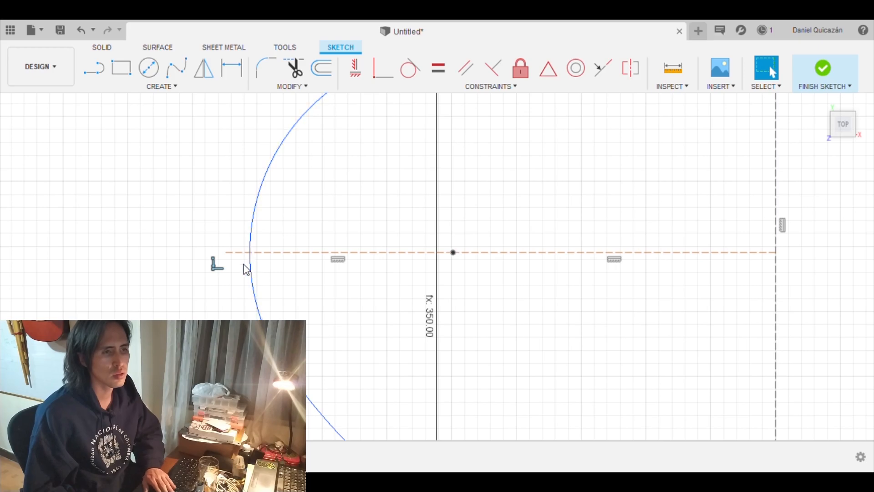
key("Delete")
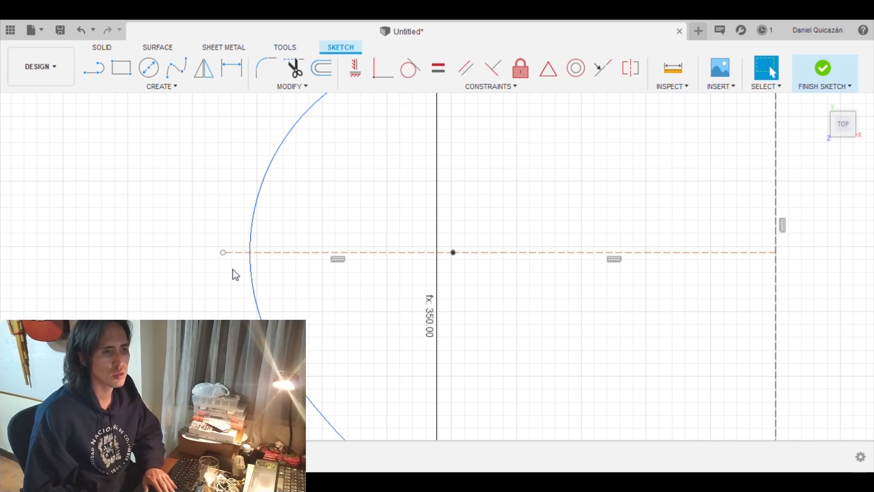
mouse_move(224, 254)
left_mouse_down()
mouse_move(260, 257)
mouse_move(251, 256)
left_mouse_up()
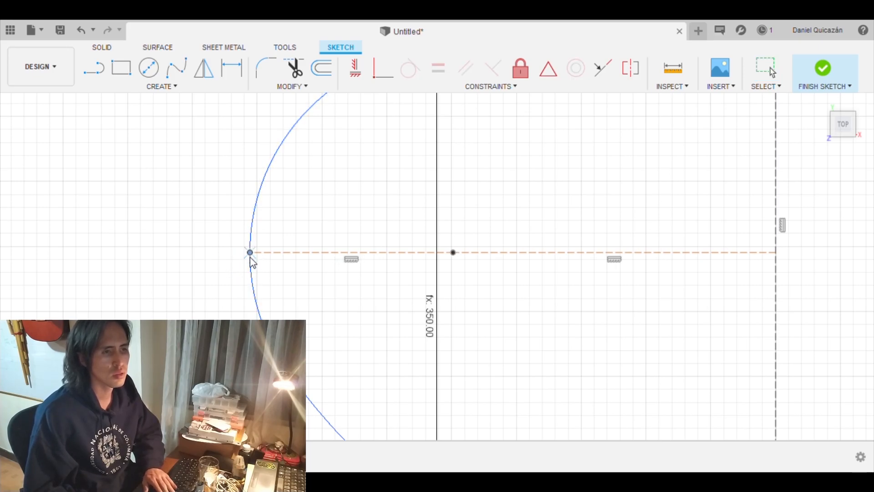
- Dimension the horizontal distance from the waist arc's innermost point to the origin on the centre line as 50 mm
scroll(505, 300, "down", 3)
scroll(505, 300, "down", 1)
mouse_move(555, 318)
middle_mouse_down()
mouse_move(495, 309)
mouse_move(325, 311)
middle_mouse_up()
middle_click_drag(398, 216, 386, 295)
scroll(379, 286, "up", 1)
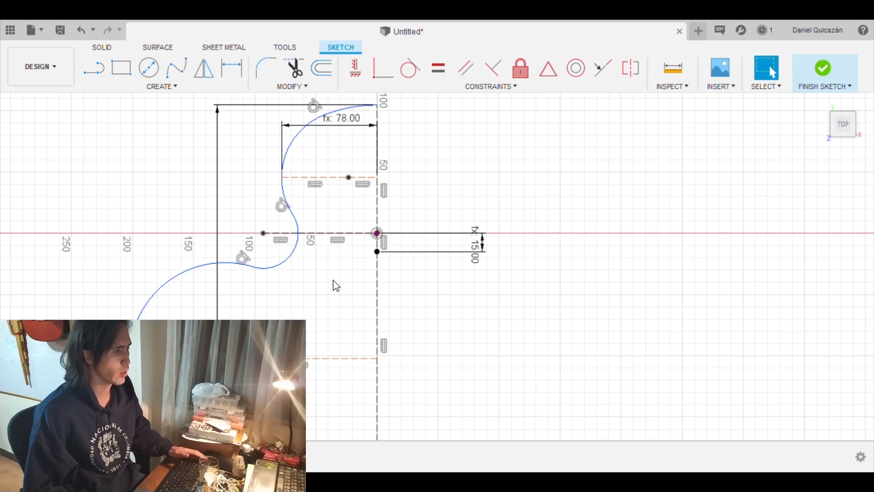
key("d")
left_click(299, 233)
left_click(377, 233)
left_click(340, 321)
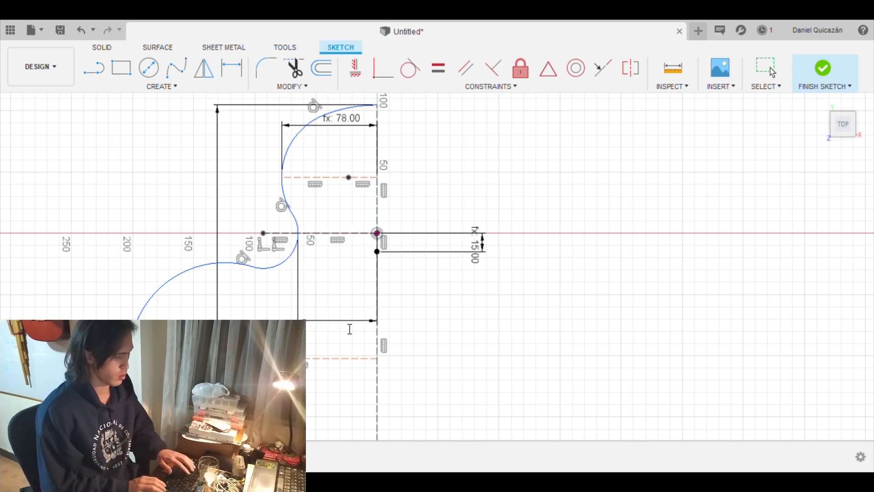
type("50")
key("Return")
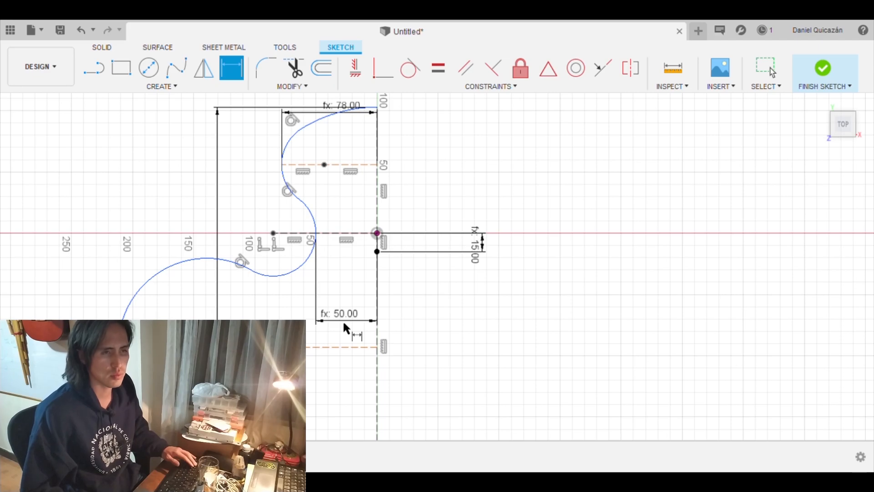
scroll(398, 289, "down", 5)
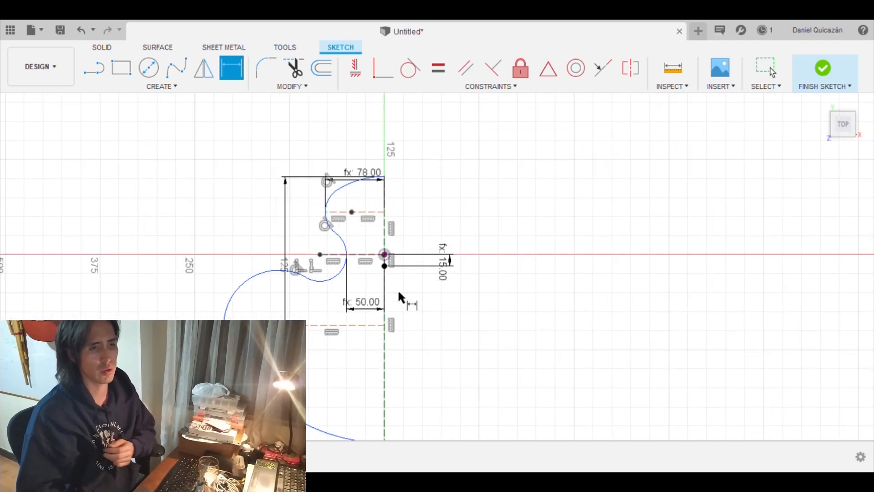
- Move the lower side arc's centre down and closer to the centre line
scroll(397, 290, "up", 5)
scroll(422, 328, "down", 1)
middle_click_drag(443, 323, 484, 177)
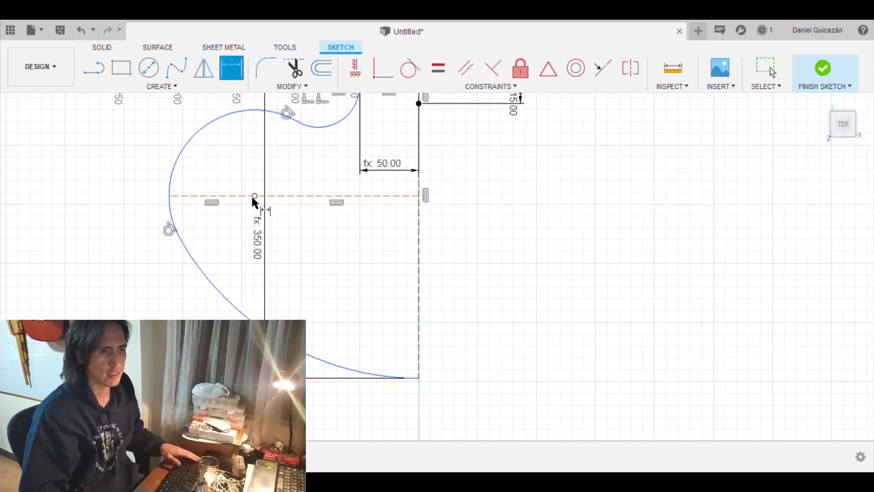
key("Escape")
mouse_move(256, 196)
left_mouse_down()
mouse_move(270, 225)
mouse_move(338, 253)
mouse_move(347, 275)
left_mouse_up()
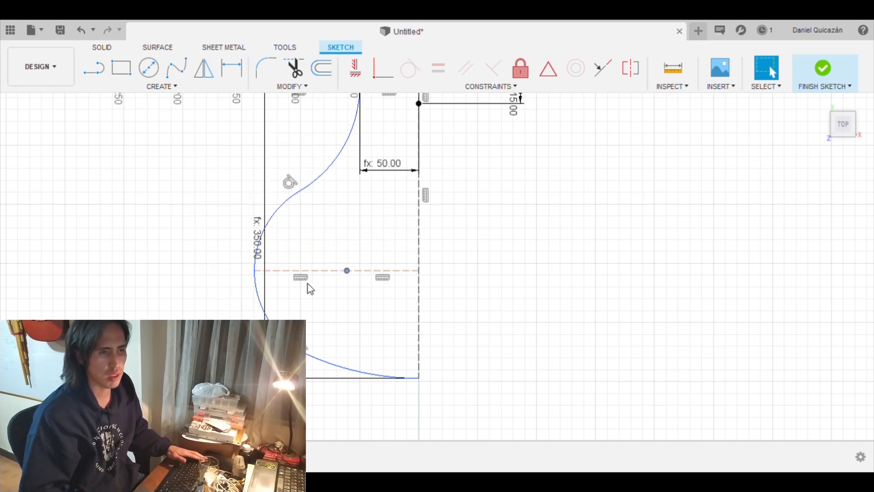
- Examine the junction between the upper side arc and the waist arc, and the overall half outline
scroll(339, 322, "down", 3)
scroll(359, 178, "up", 7)
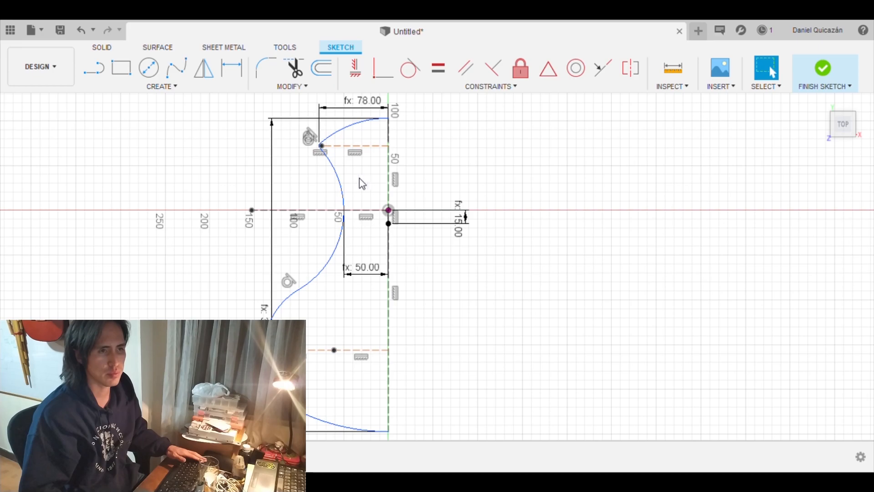
left_click(283, 155)
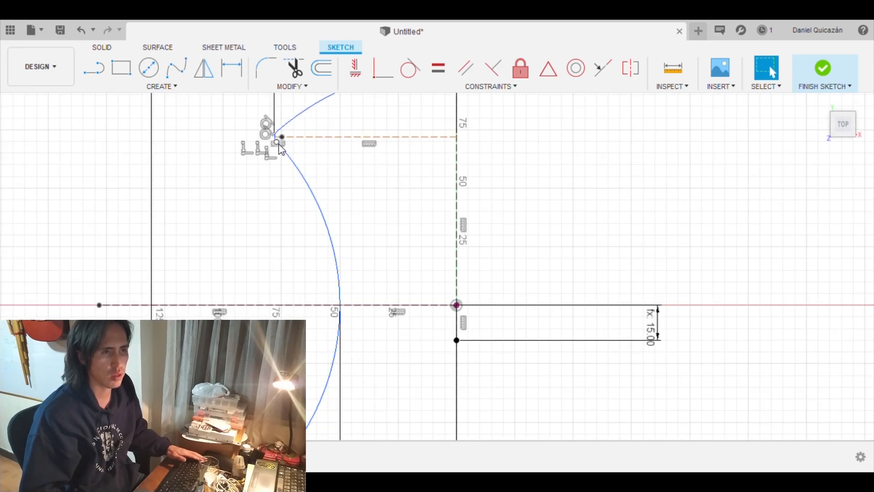
left_click(278, 144)
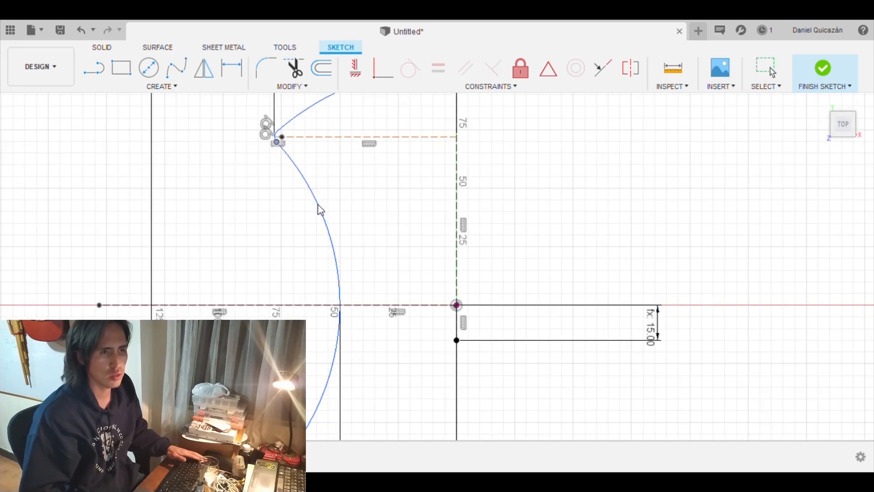
scroll(287, 261, "down", 4)
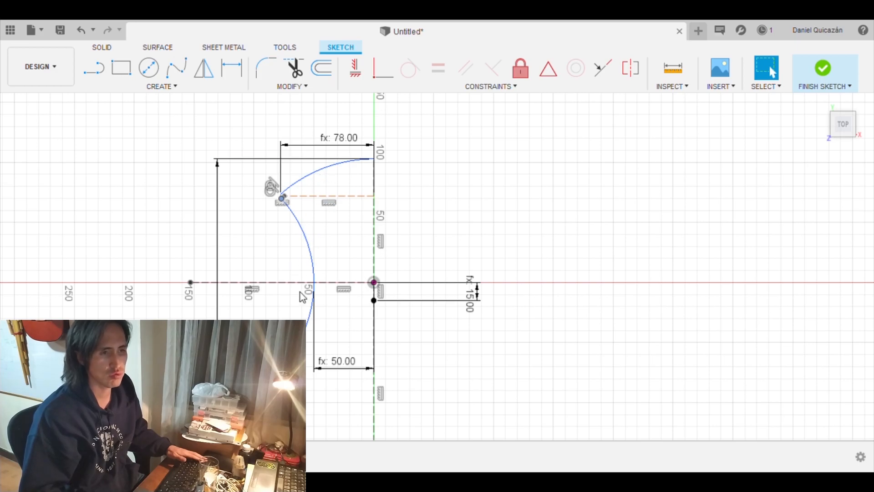
left_click(373, 283)
middle_click_drag(410, 366, 422, 308)
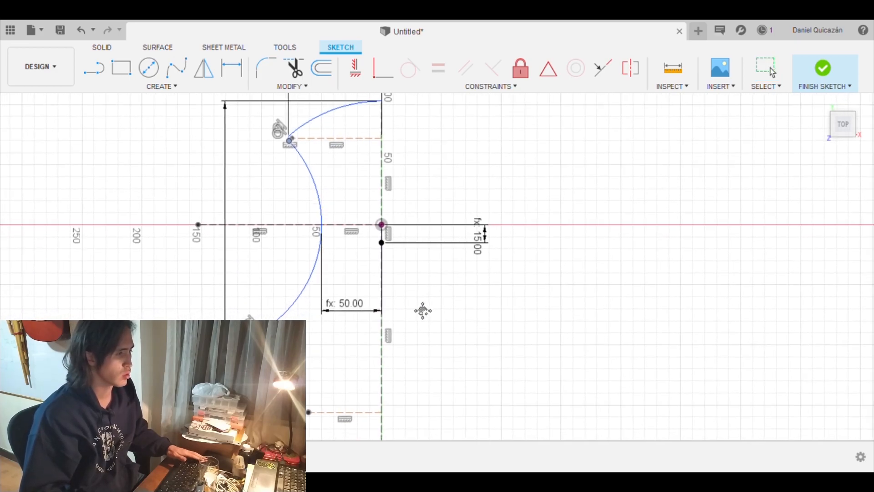
scroll(414, 305, "down", 3)
middle_click_drag(463, 351, 426, 285)
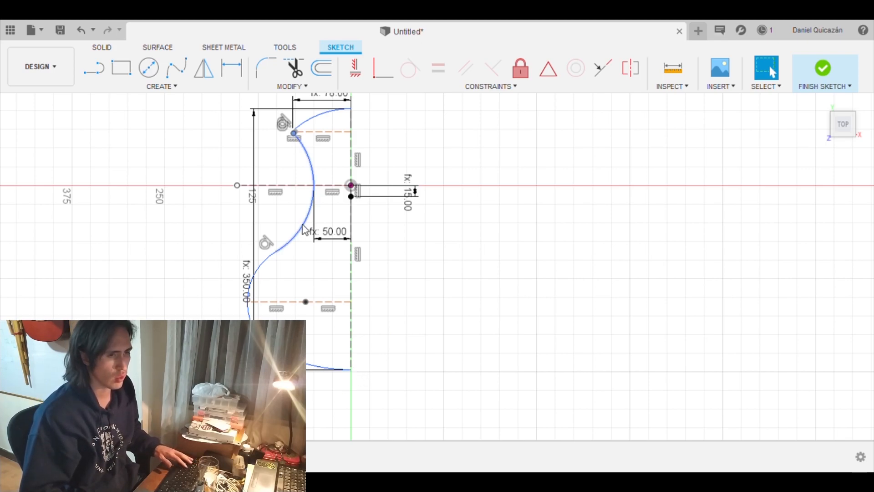
- Dimension the vertical distance from the origin to the outline's bottom endpoint on the centre line as 195 mm
key("d")
left_click(351, 369)
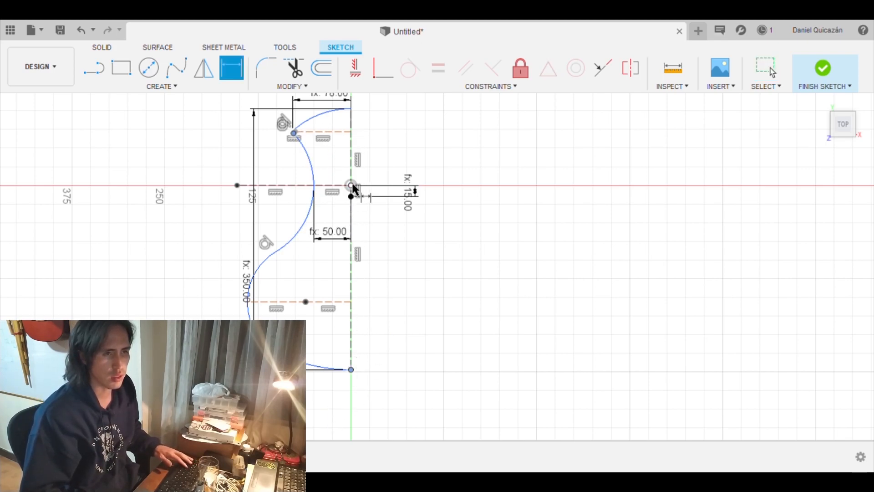
left_click(352, 370)
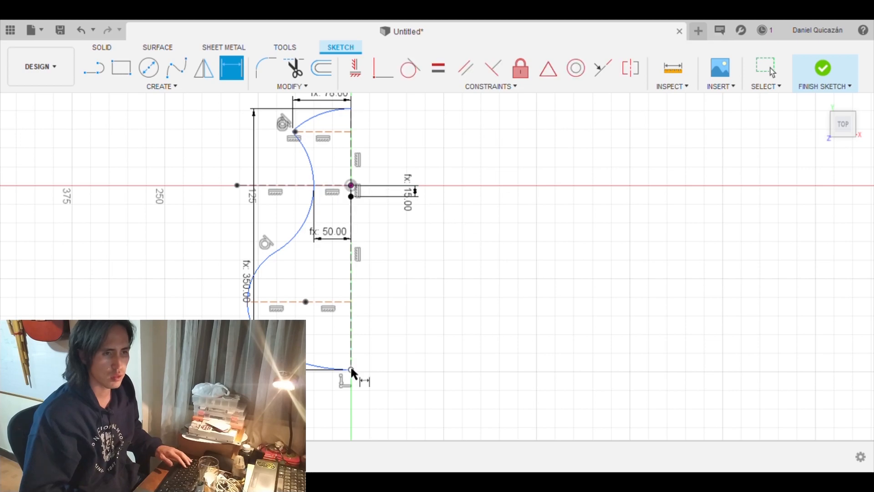
left_click(351, 186)
key("Escape")
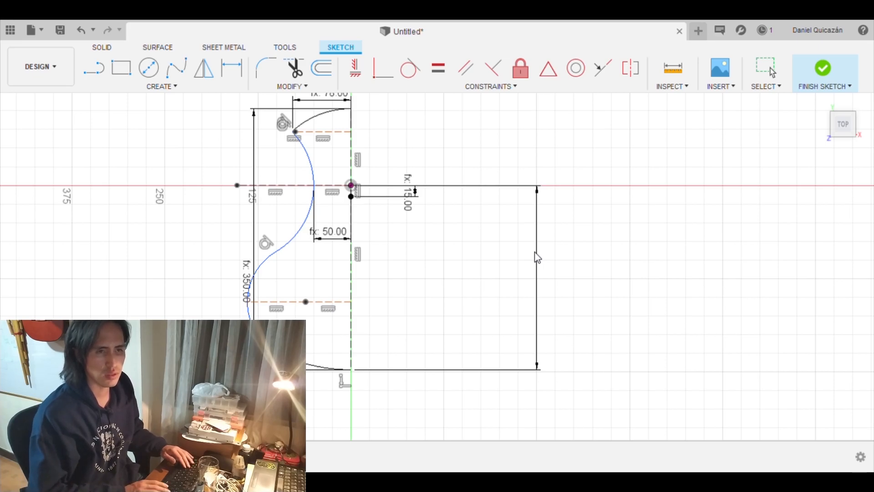
key("Return")
key("Escape")
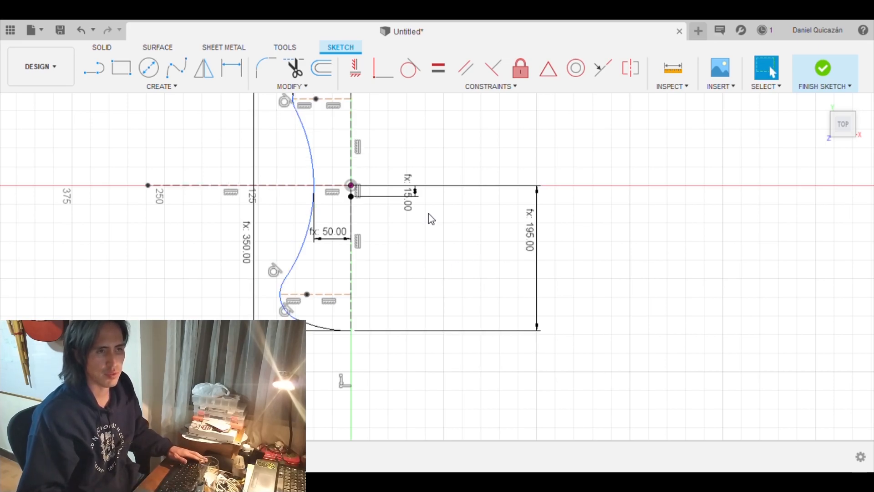
- Dimension the horizontal distance from the lower side arc's outermost point to the centre line as 100 mm
scroll(428, 215, "down", 2)
middle_click_drag(429, 166, 431, 209)
scroll(371, 321, "up", 2)
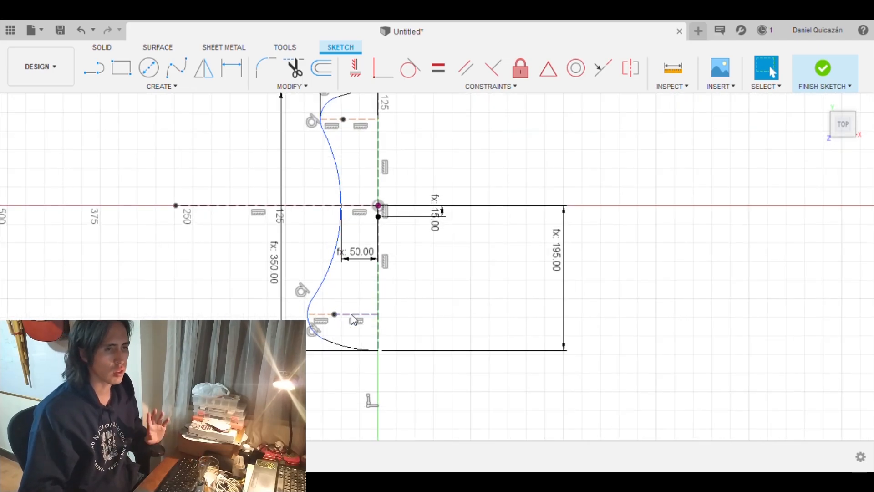
key("d")
left_click(308, 315)
left_click(378, 314)
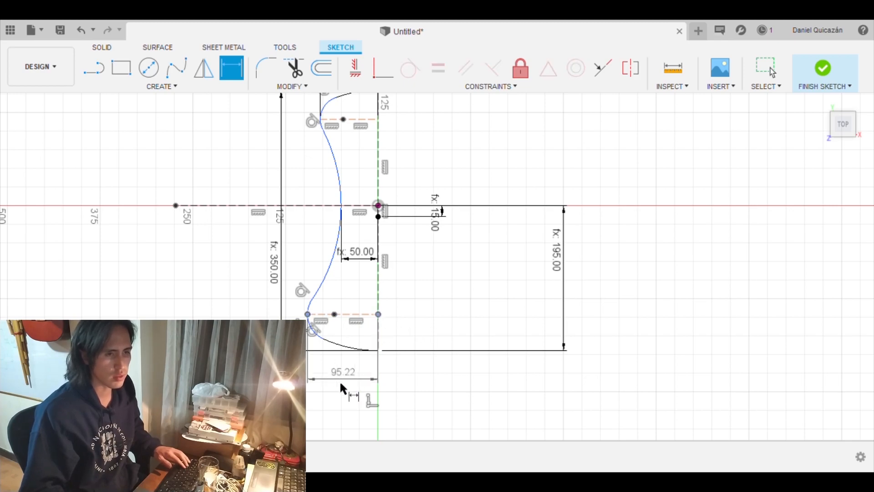
left_click(334, 406)
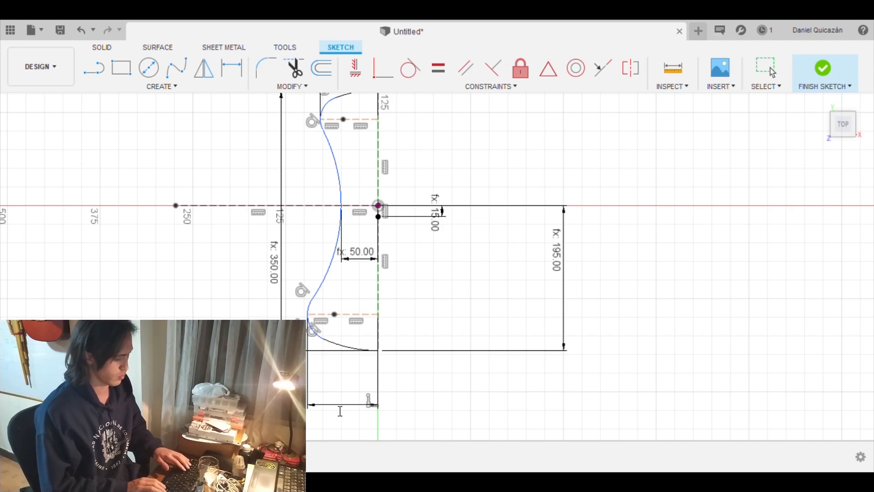
type("100")
key("Return")
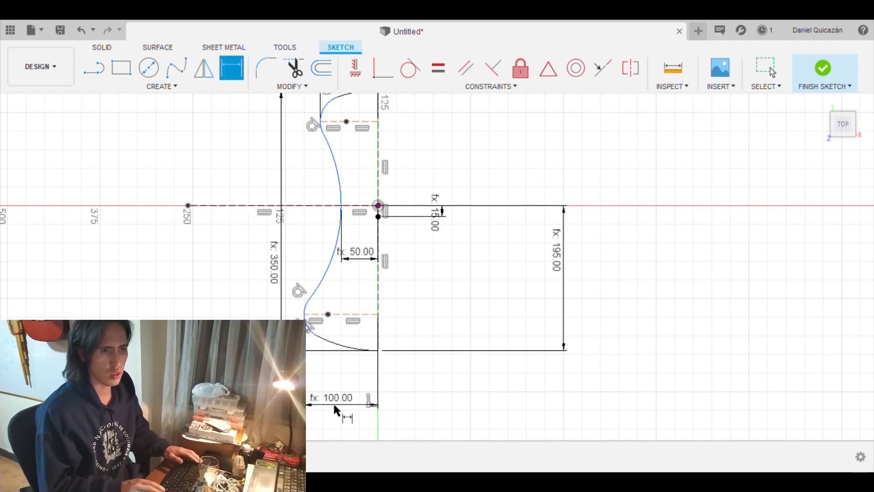
- Dimension the vertical distance between the upper and lower side arcs' centre points as 190 mm
scroll(437, 330, "down", 2)
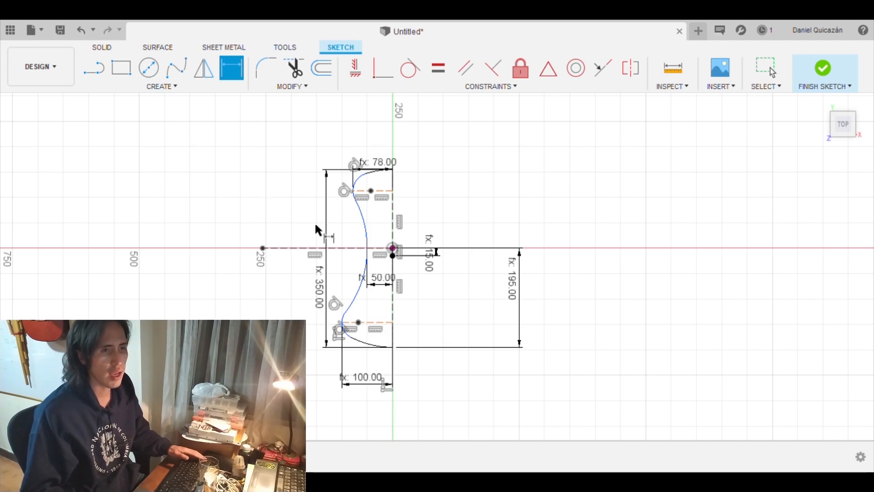
left_click(371, 191)
left_click(358, 322)
key("Escape")
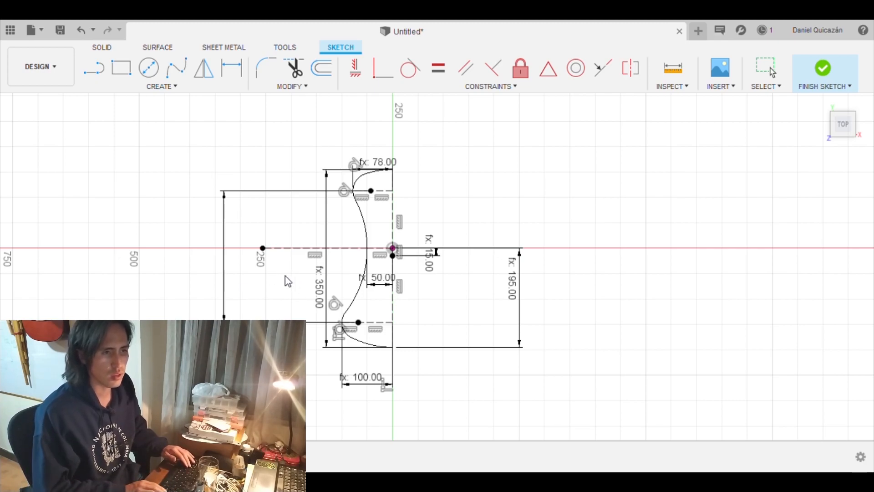
key("d")
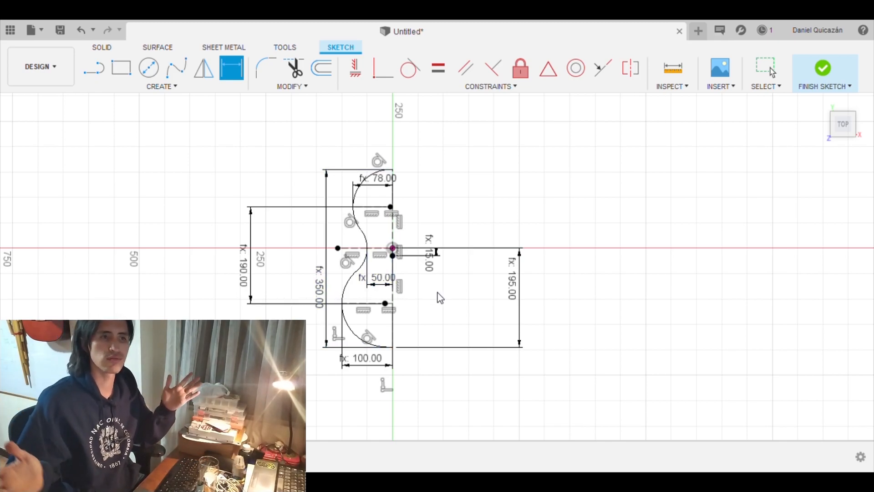
key("Escape")
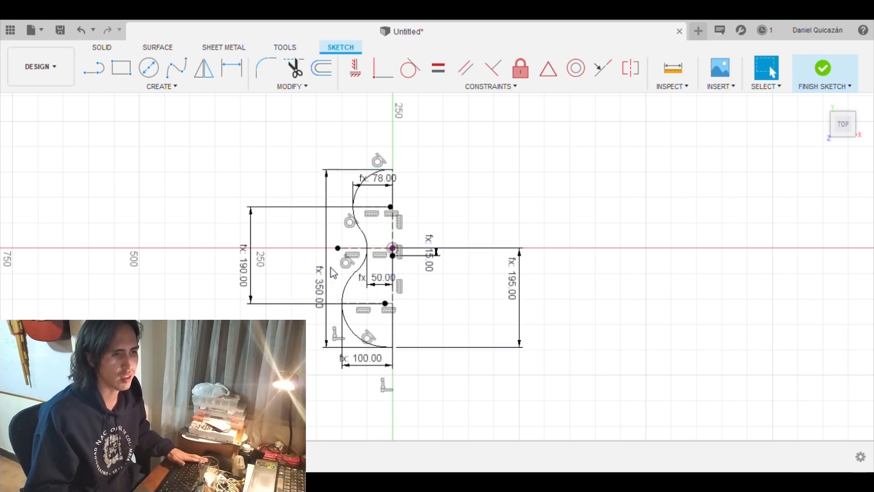
- Move the 350 mm, 100 mm and 78 mm dimension annotations farther away from the outline
left_click_drag(321, 272, 201, 270)
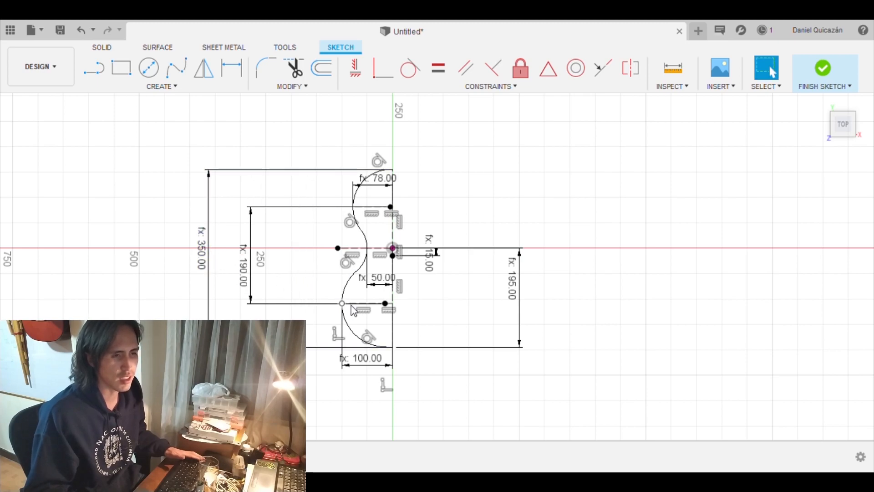
left_click_drag(368, 368, 369, 385)
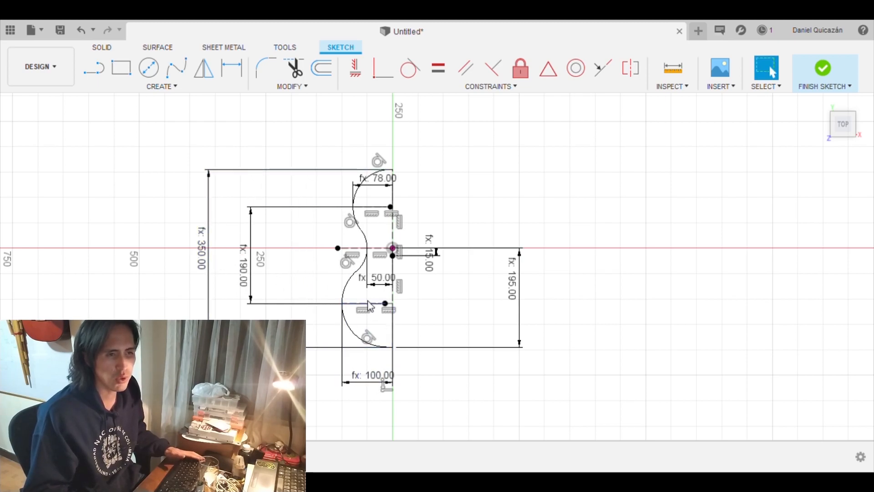
left_click_drag(370, 186, 369, 135)
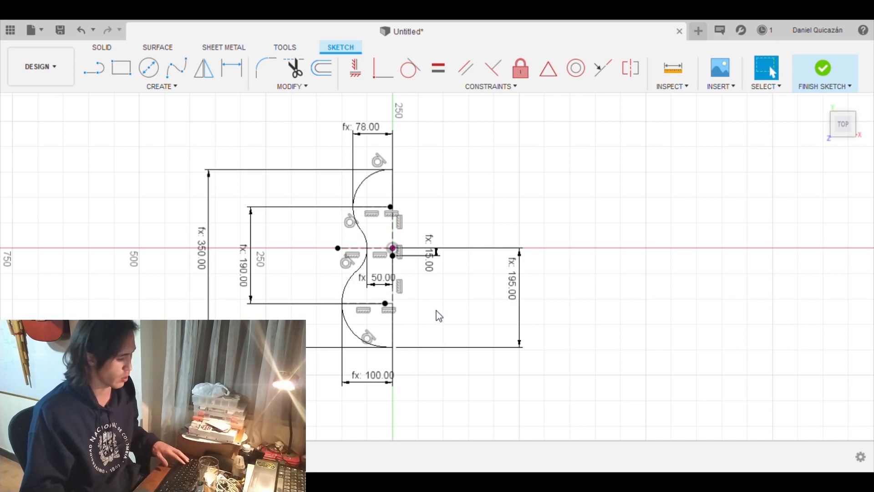
- Undo the dimension annotation moves and the vertical dimension between the side arcs' centres
key("ctrl+z")
key("ctrl+z")
key("ctrl+z")
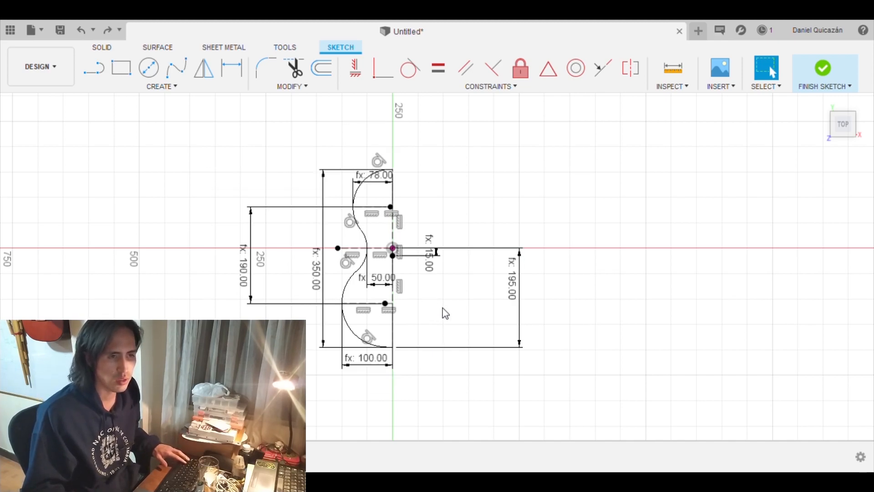
key("ctrl+z")
key("ctrl+z")
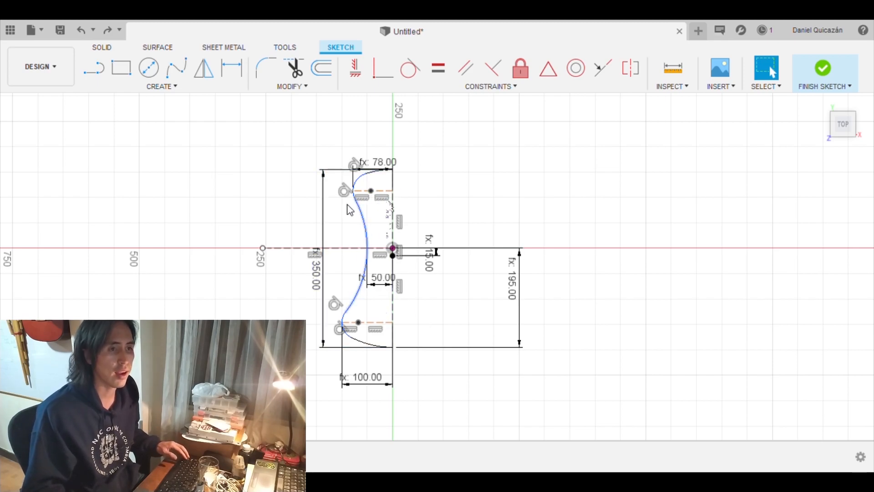
- Restore the vertical dimension between the two side arcs' centre points and set it to 190 mm
left_click(108, 31)
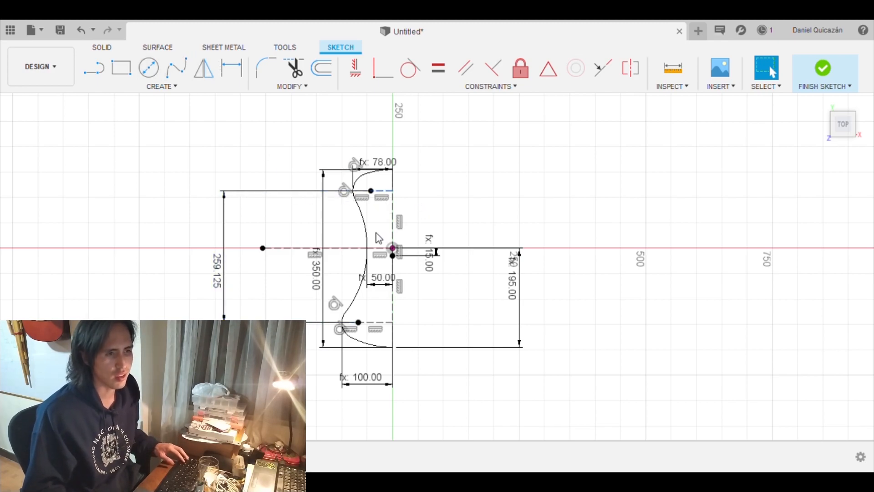
key("Delete")
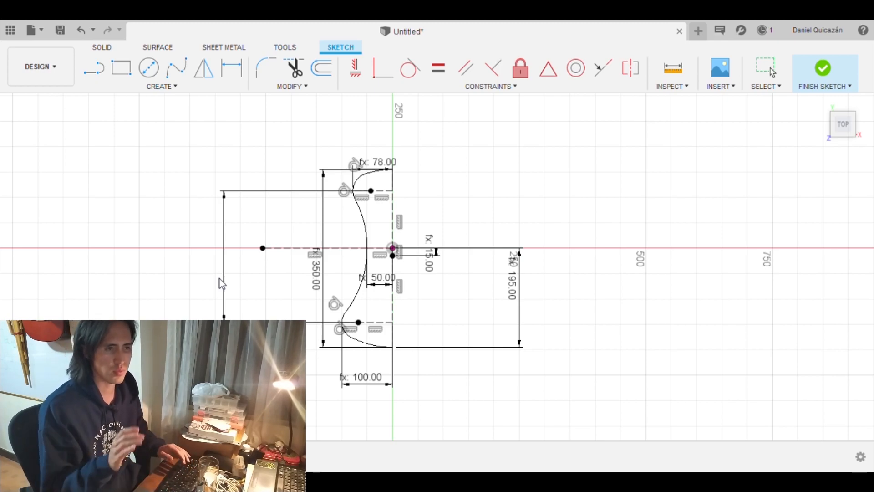
key("Return")
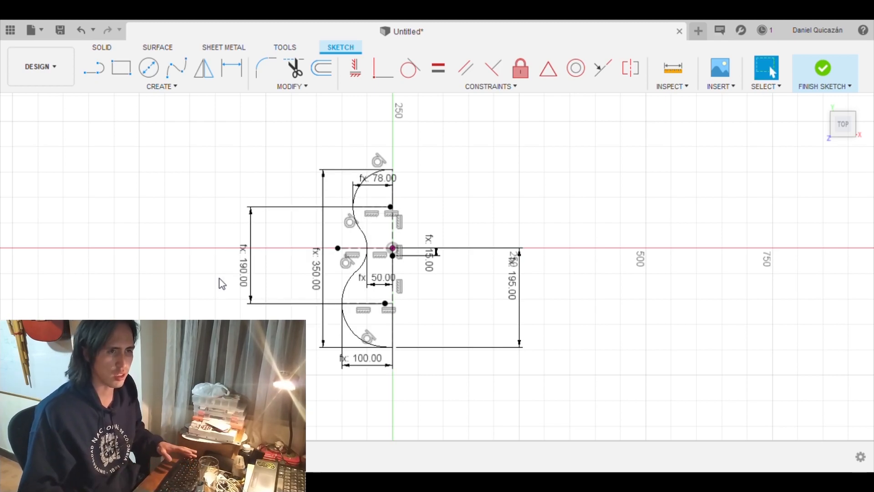
scroll(430, 271, "down", 1)
scroll(436, 274, "up", 5)
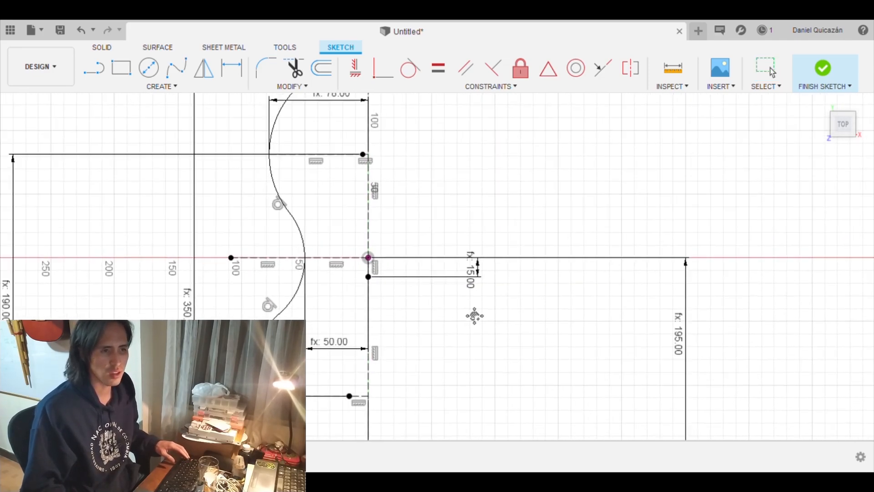
scroll(473, 329, "down", 1)
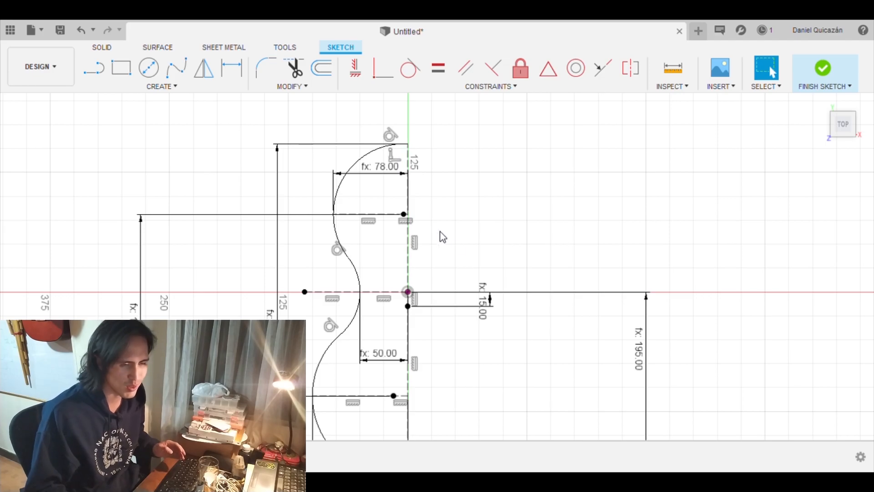
scroll(577, 383, "down", 2)
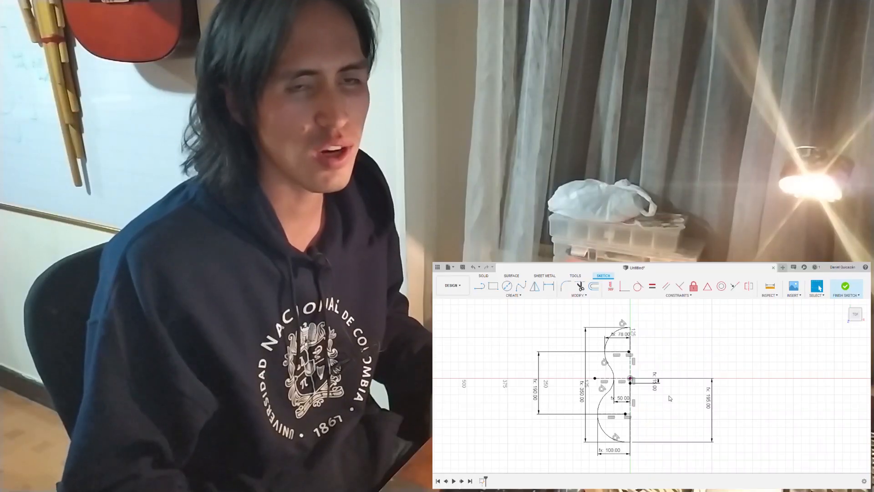